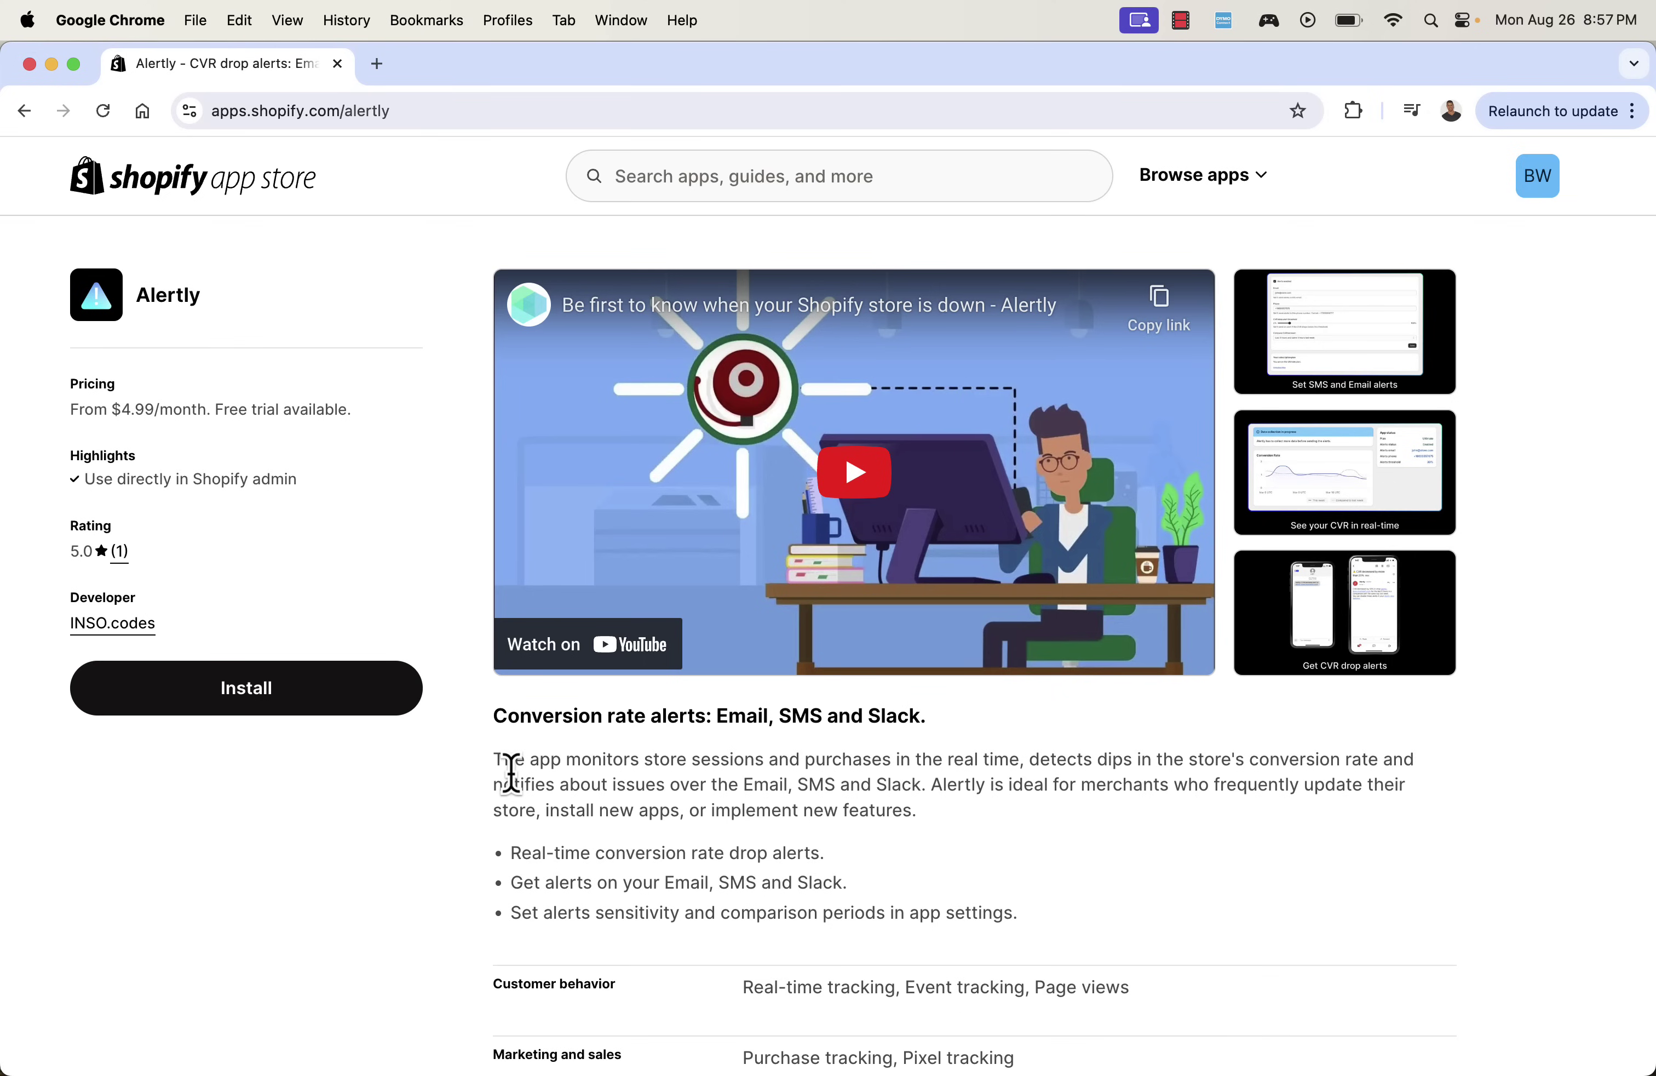
pyautogui.click(1369, 336)
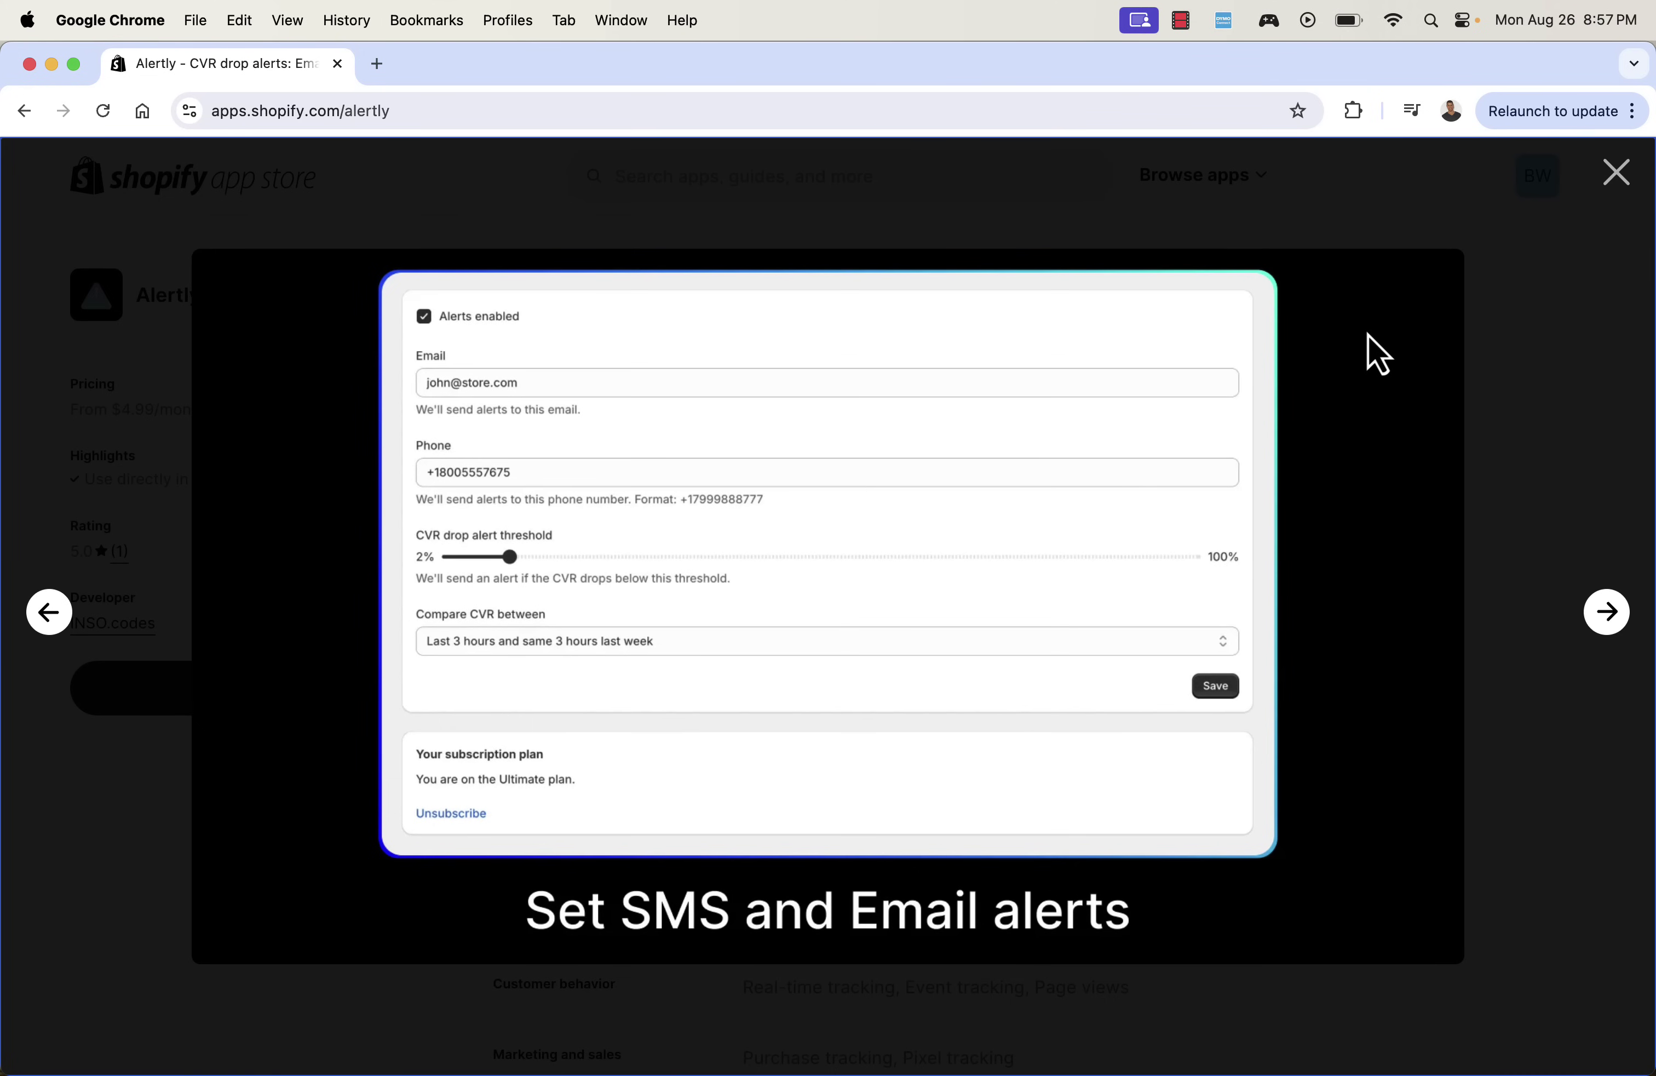
pyautogui.press('Right')
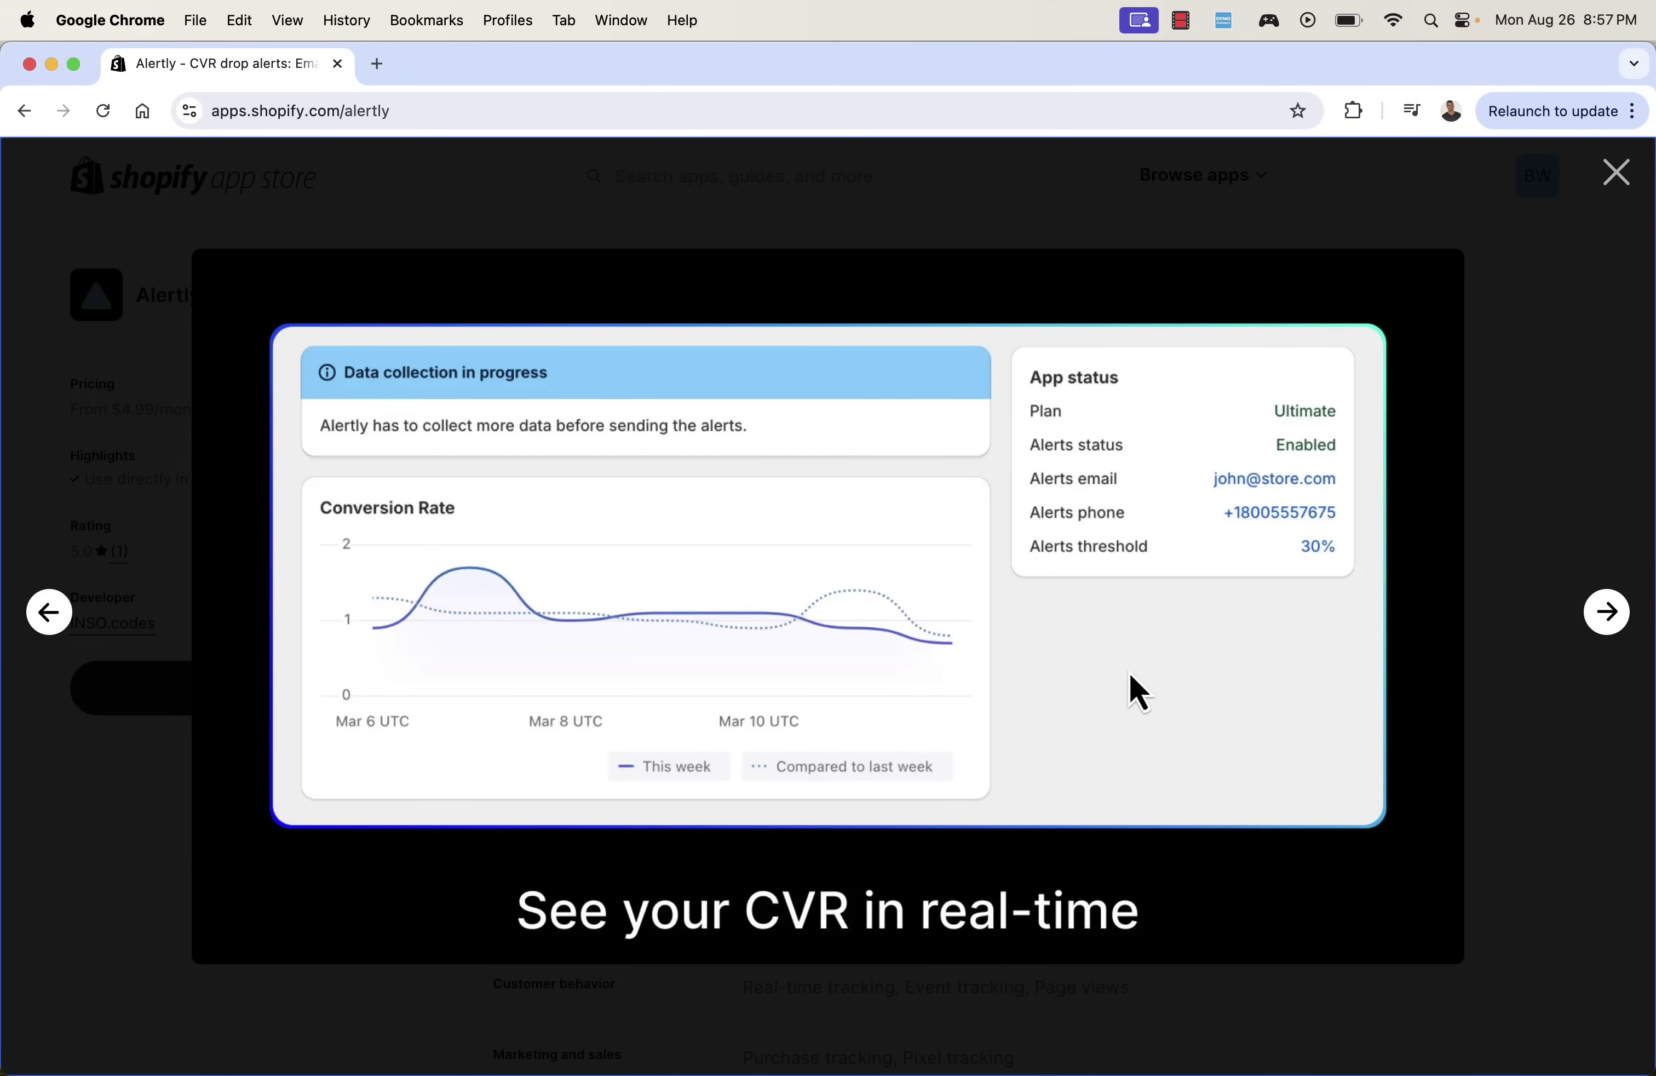
pyautogui.press('Right')
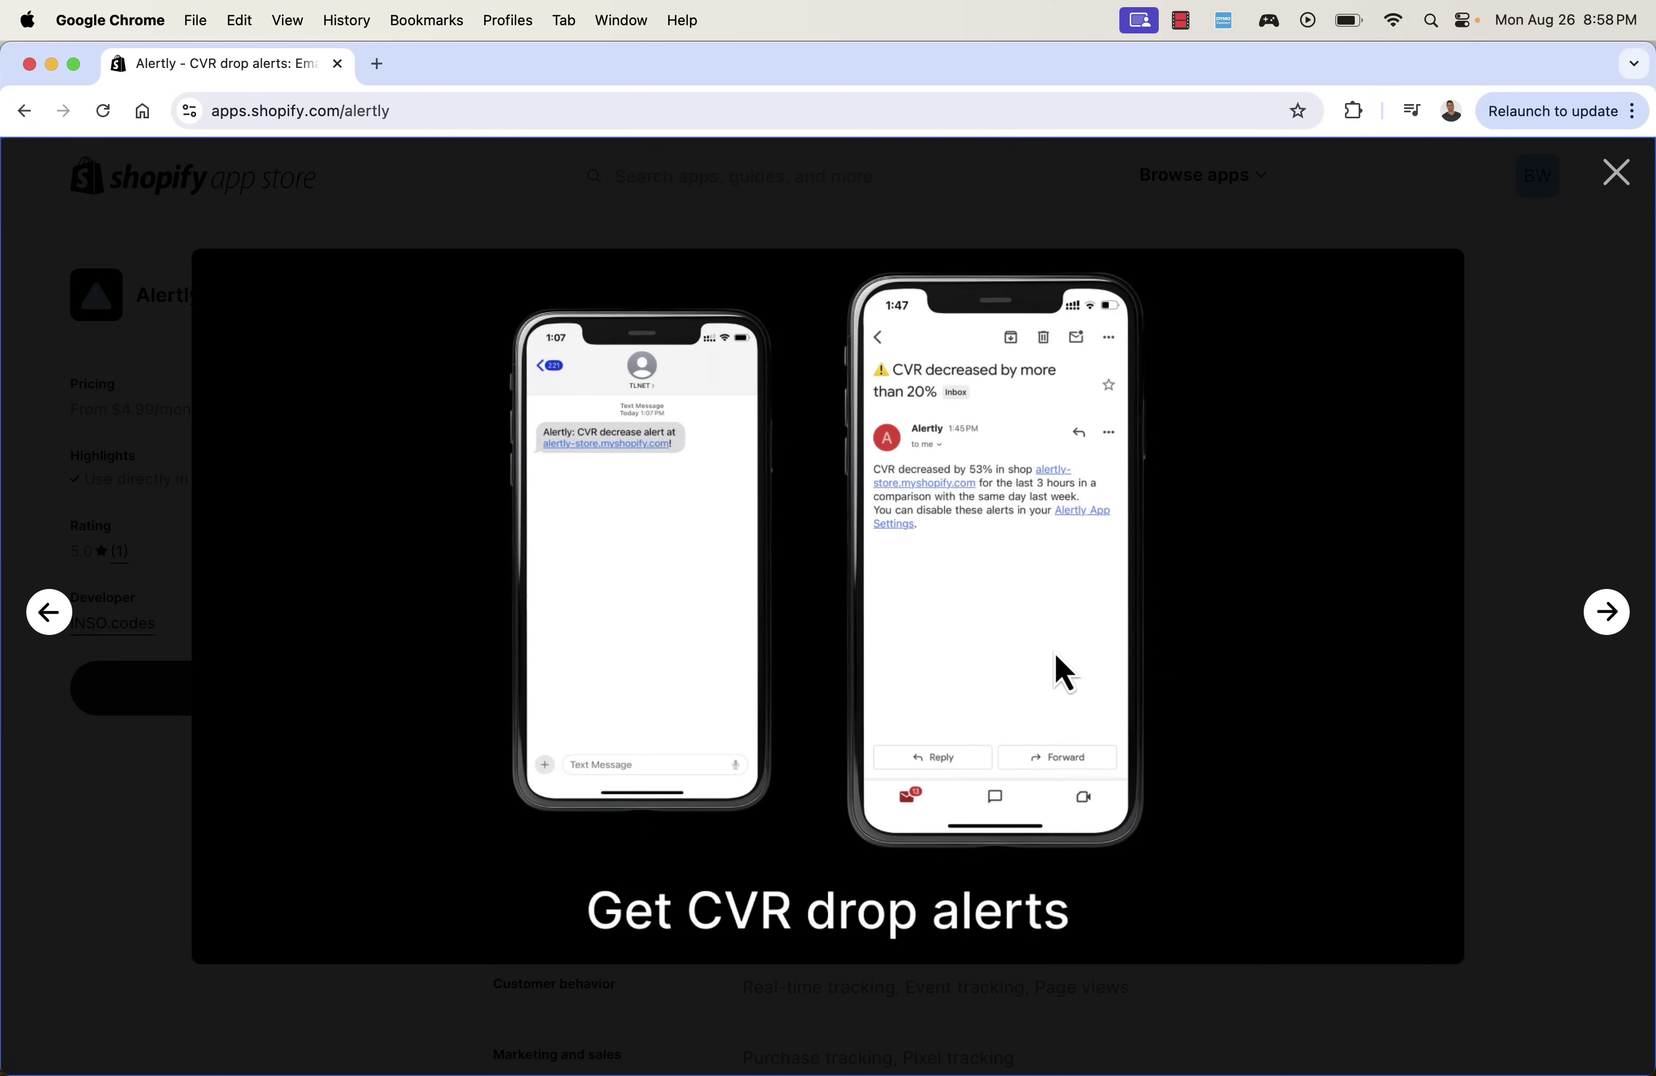
pyautogui.press('Right')
pyautogui.click(1623, 178)
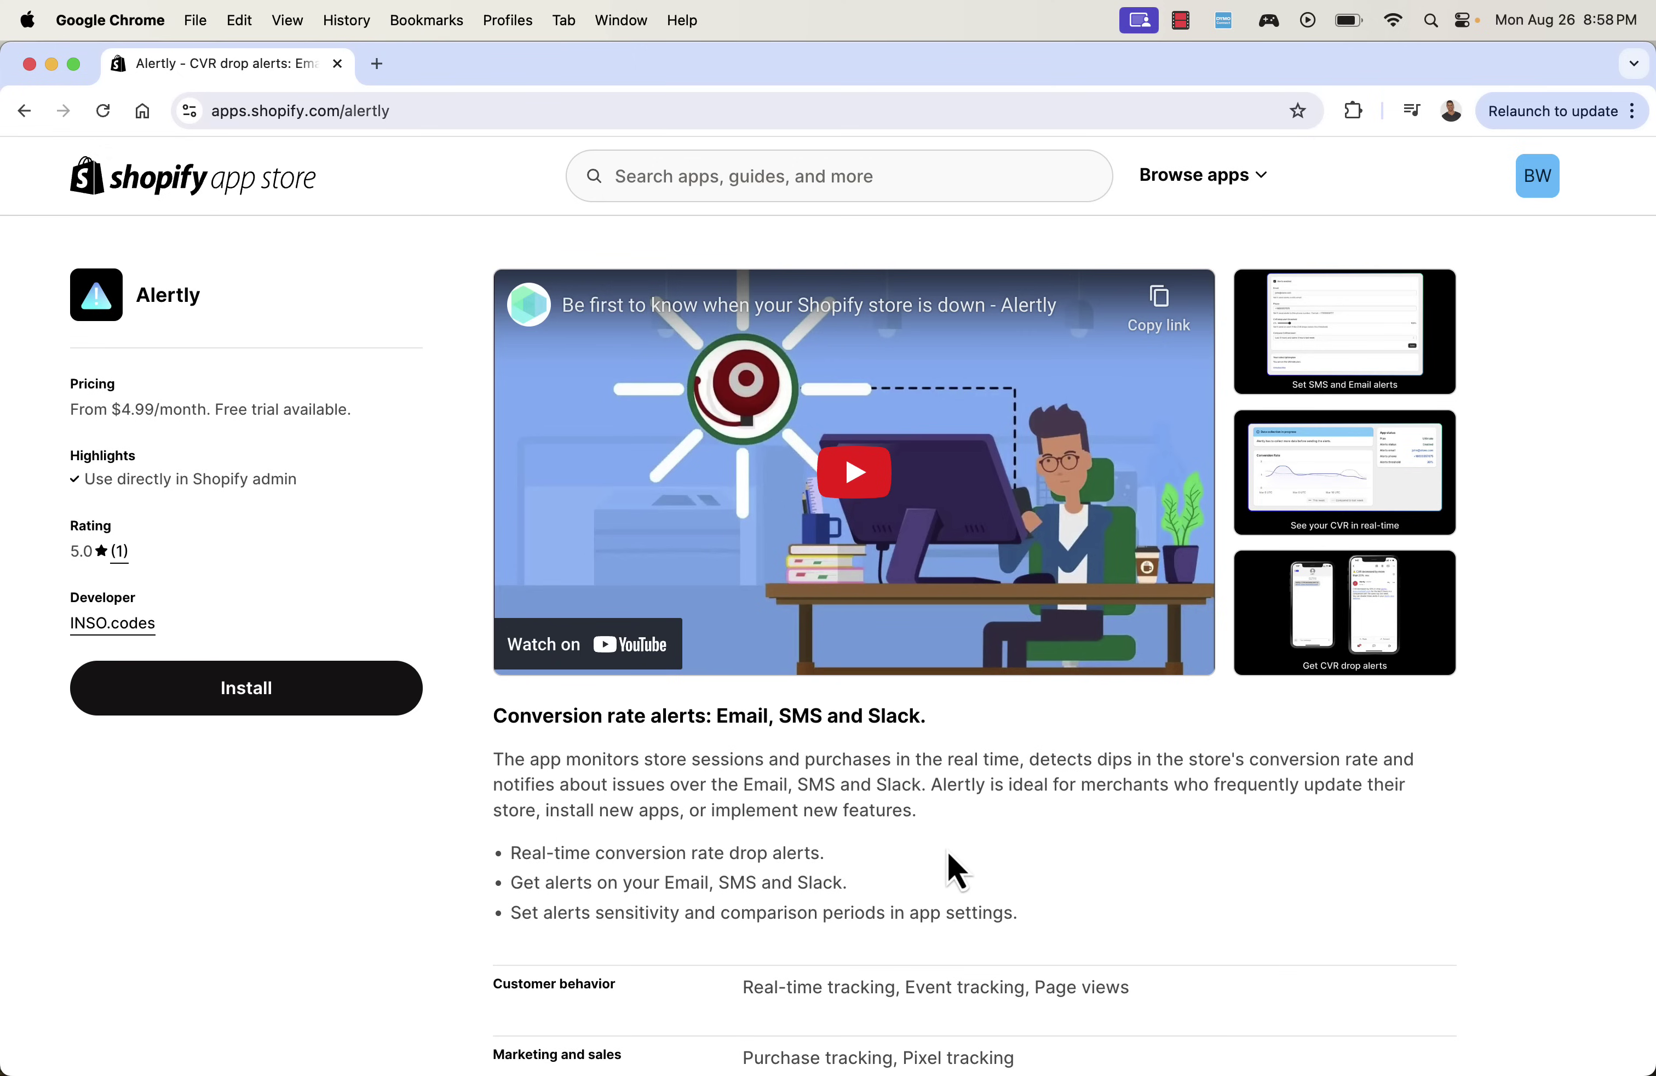
pyautogui.scroll(-2, 956, 871)
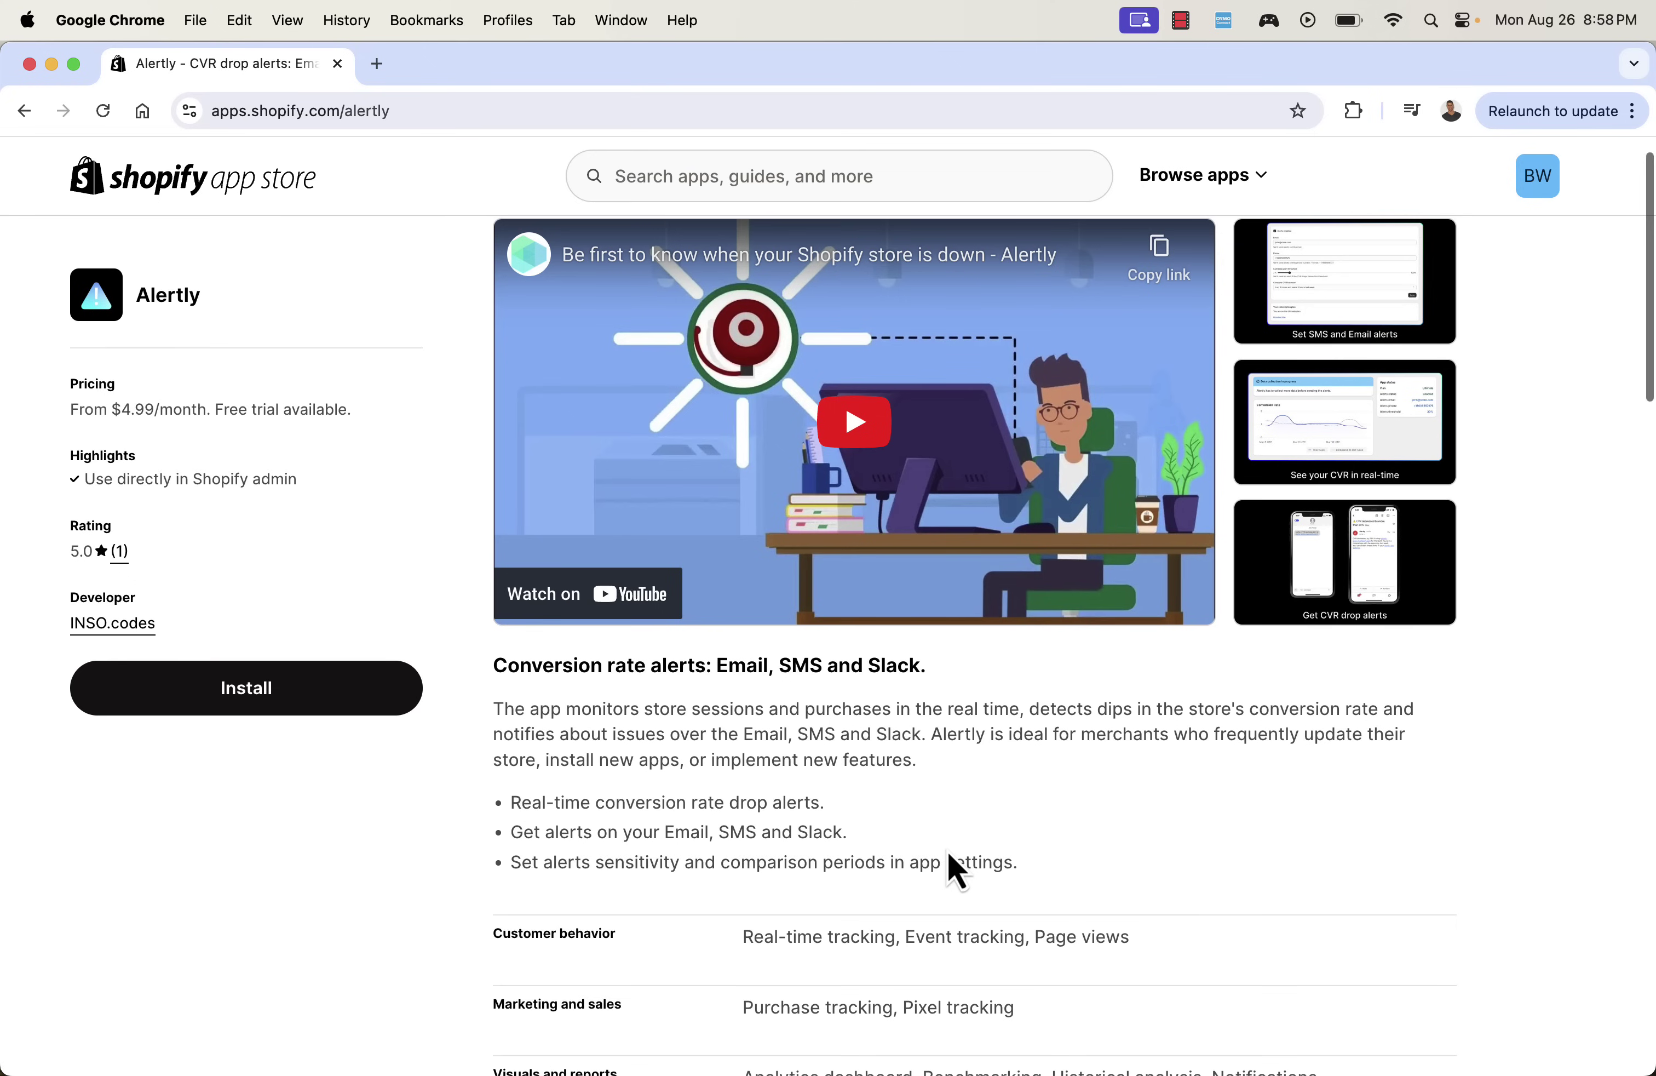
pyautogui.scroll(2, 957, 871)
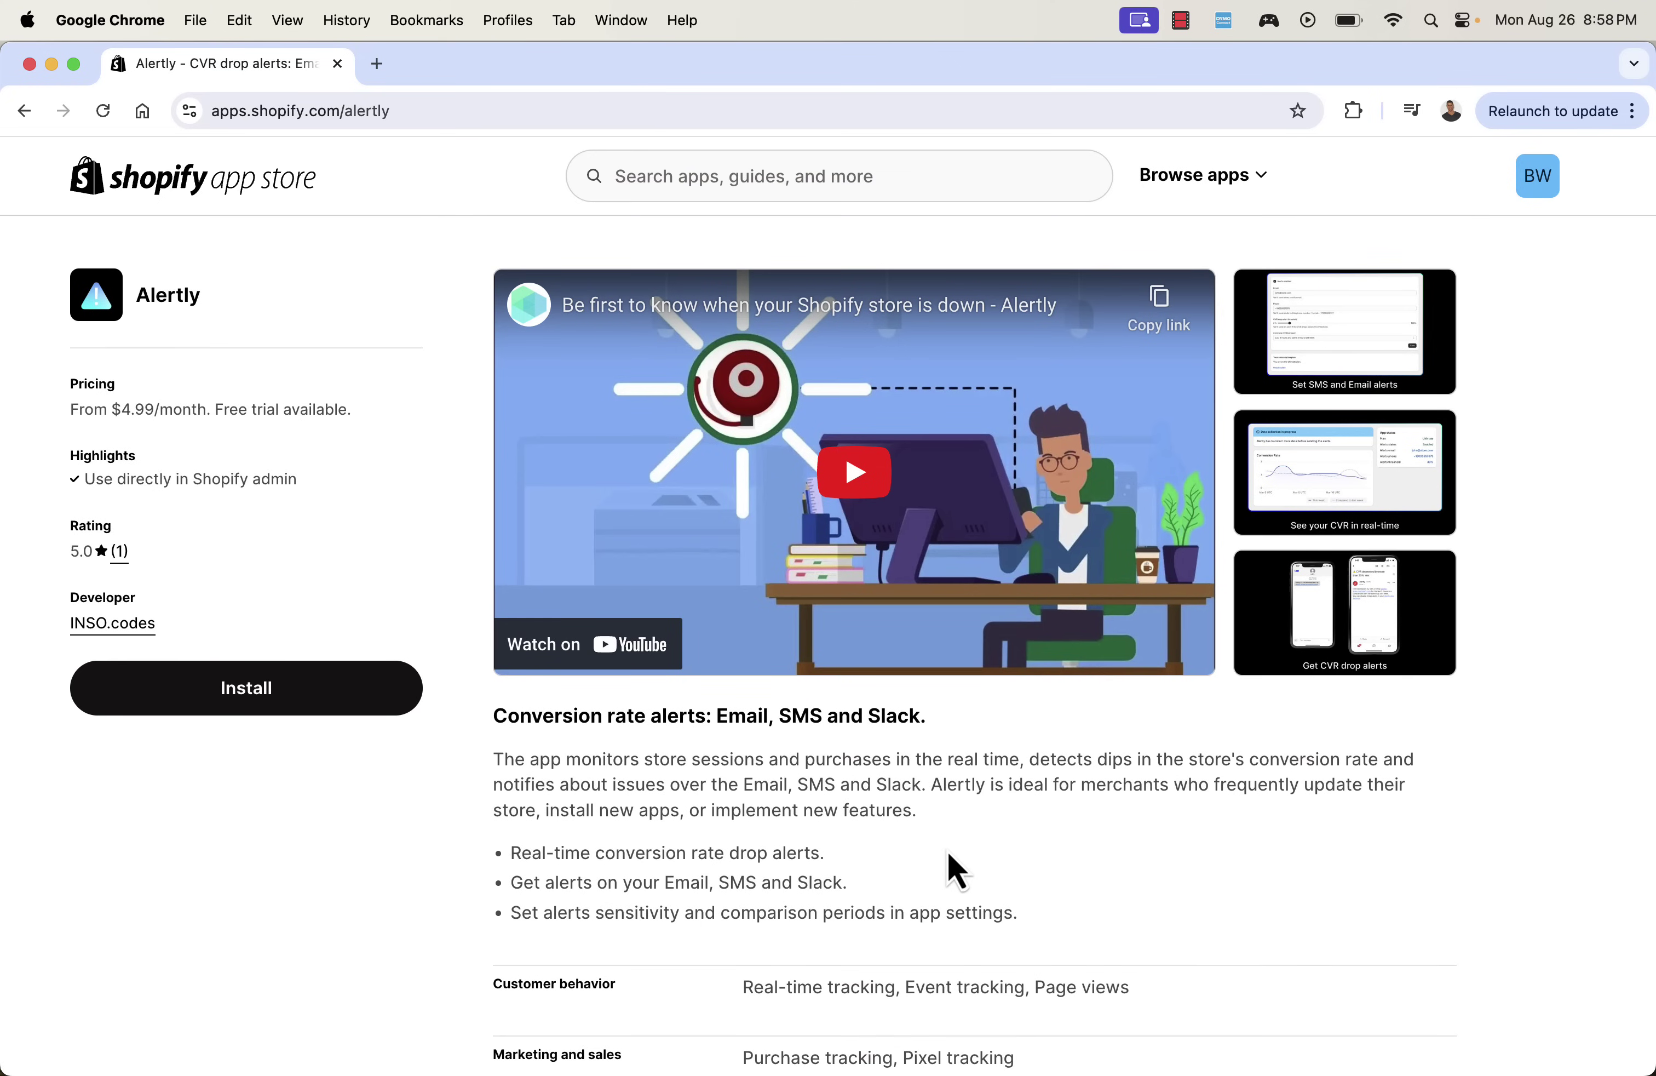
pyautogui.scroll(-15, 957, 871)
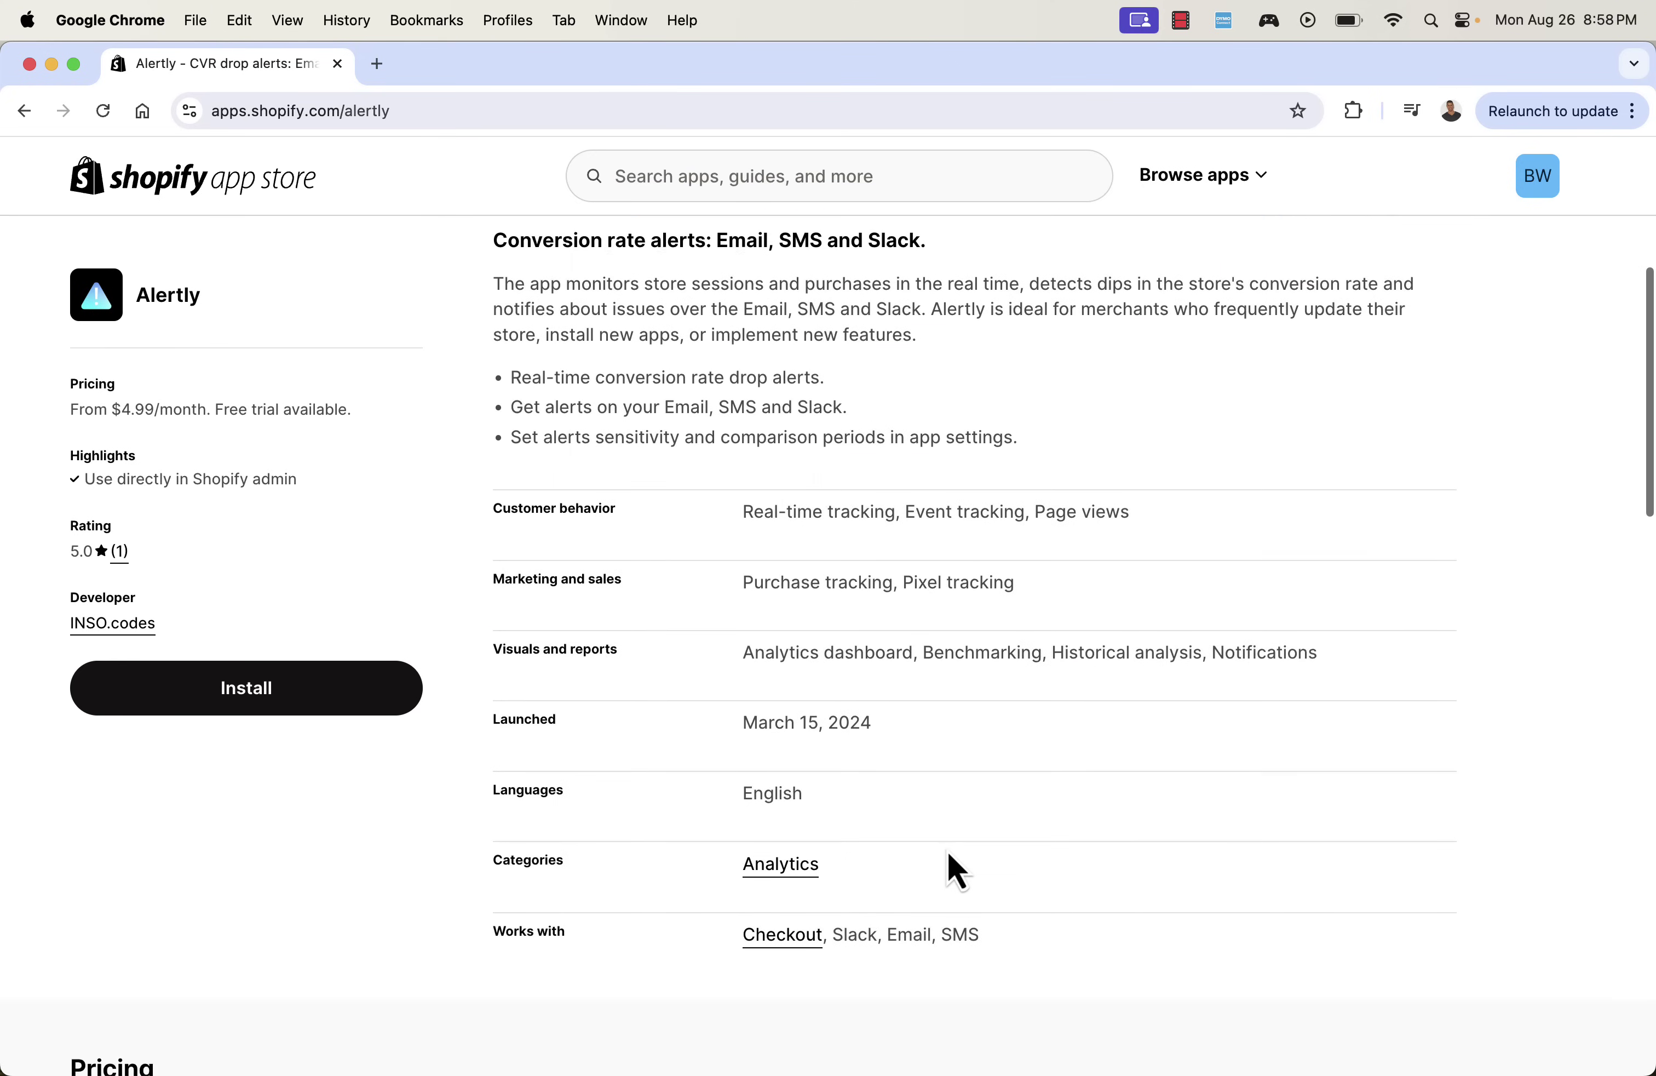
pyautogui.scroll(16, 956, 871)
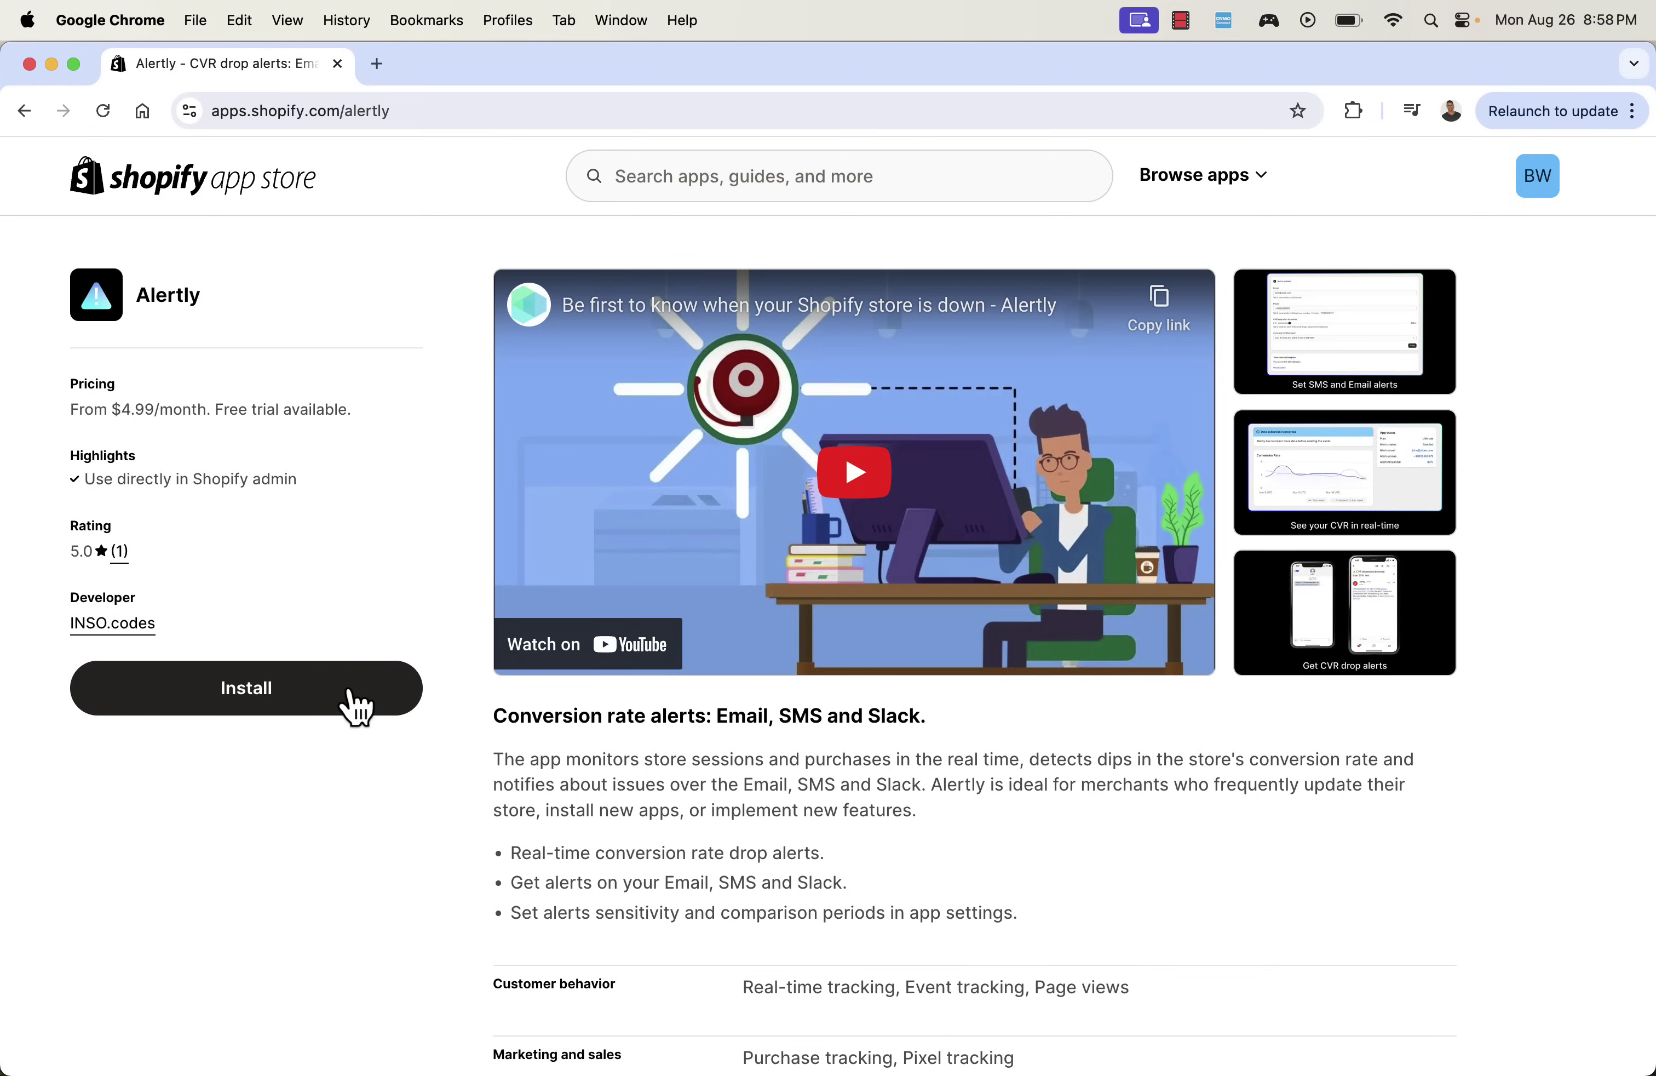
# Install Alertly from its listing and approve the access it requests.
pyautogui.click(356, 707)
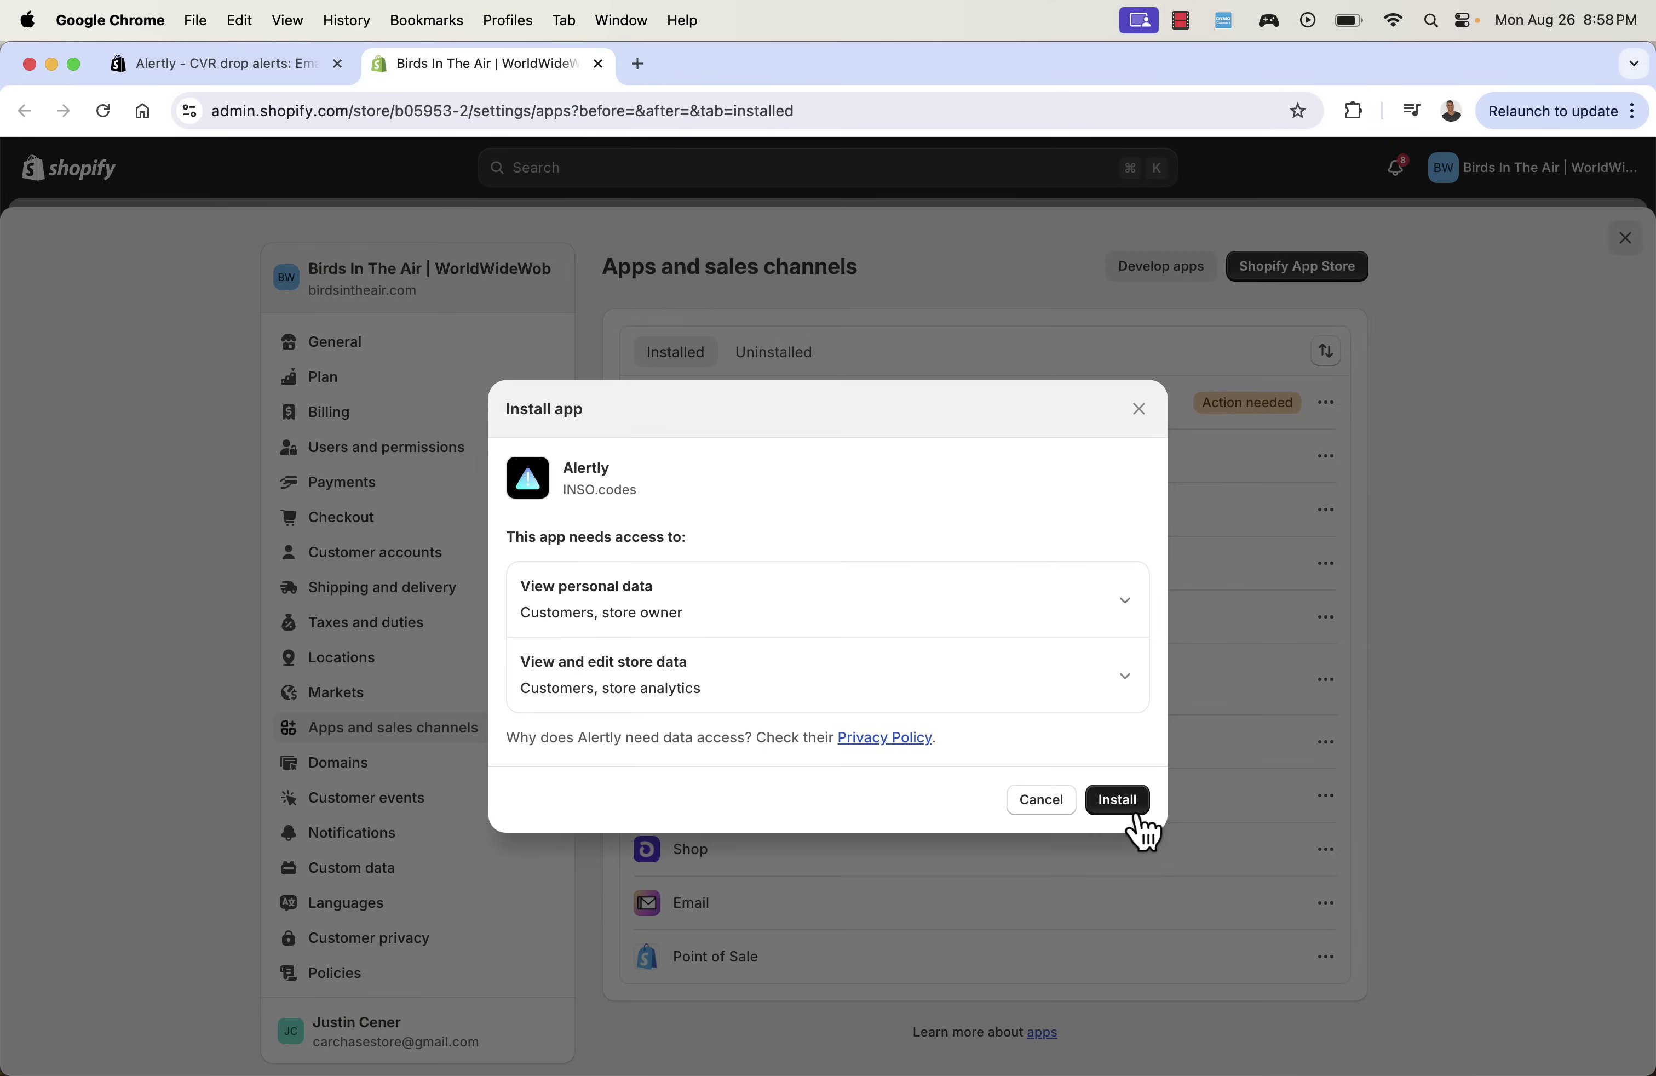
pyautogui.click(1118, 800)
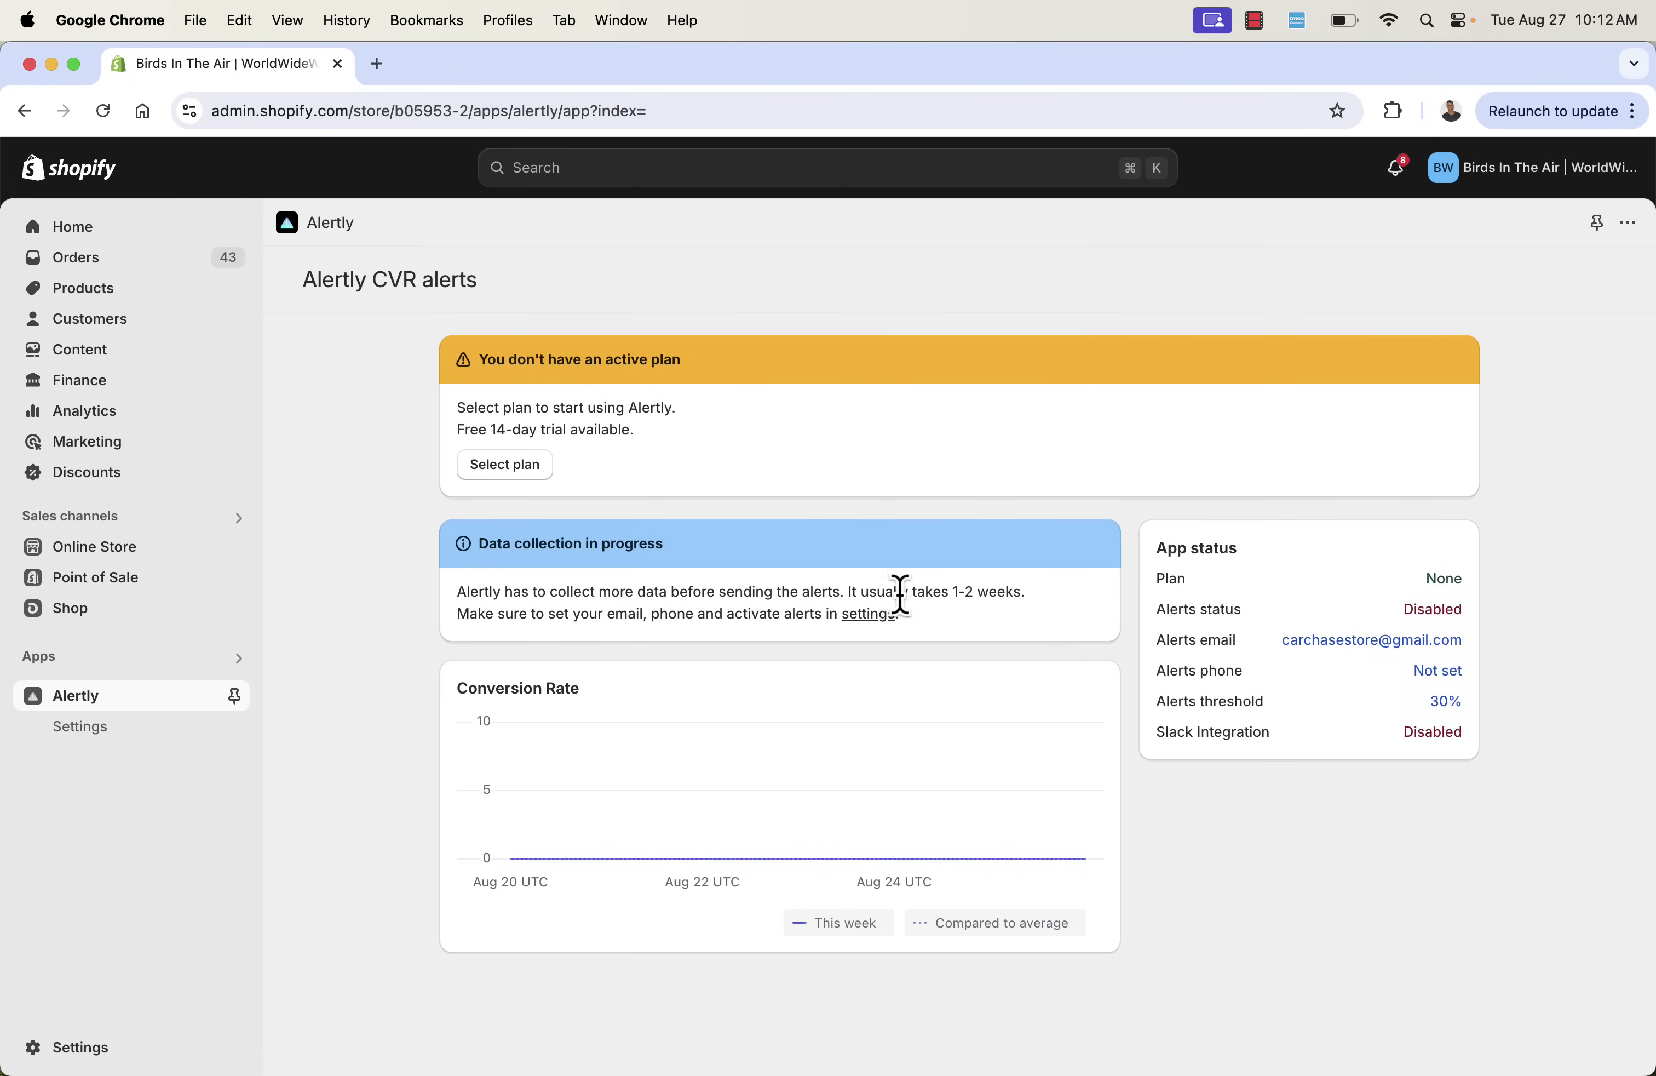
pyautogui.tripleClick(626, 586)
pyautogui.click(626, 586)
pyautogui.moveTo(899, 857)
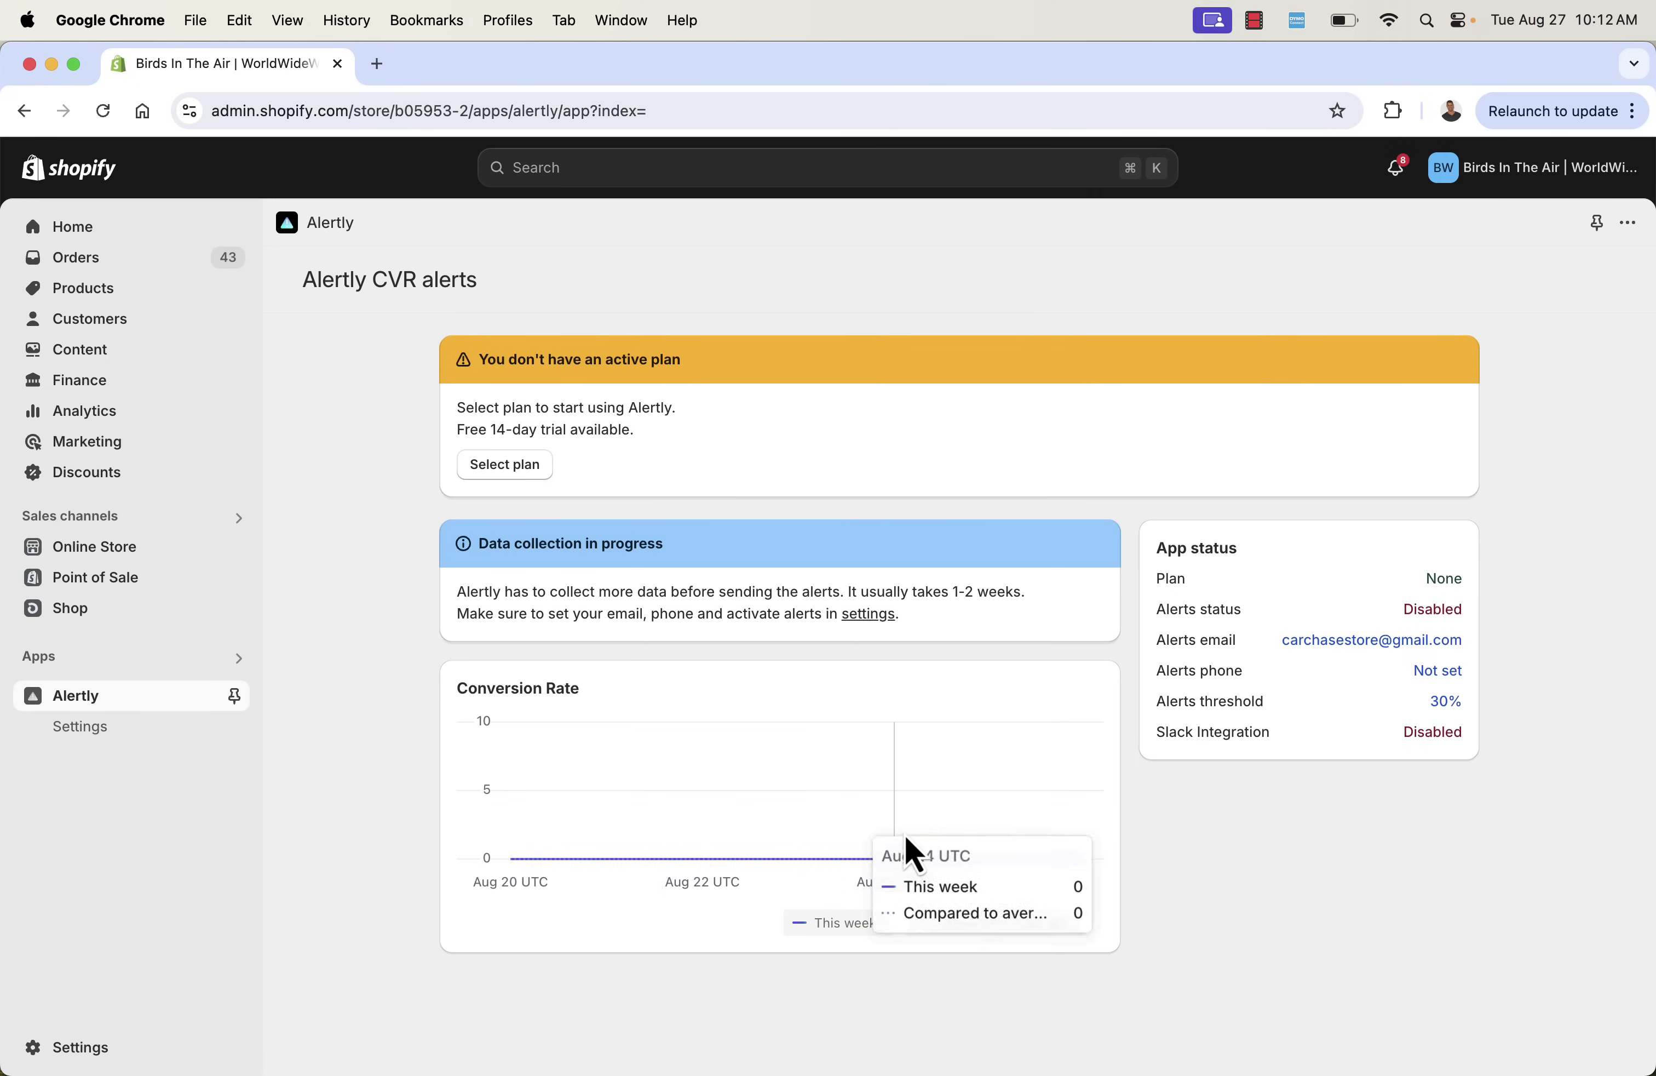
pyautogui.tripleClick(928, 596)
pyautogui.click(1098, 598)
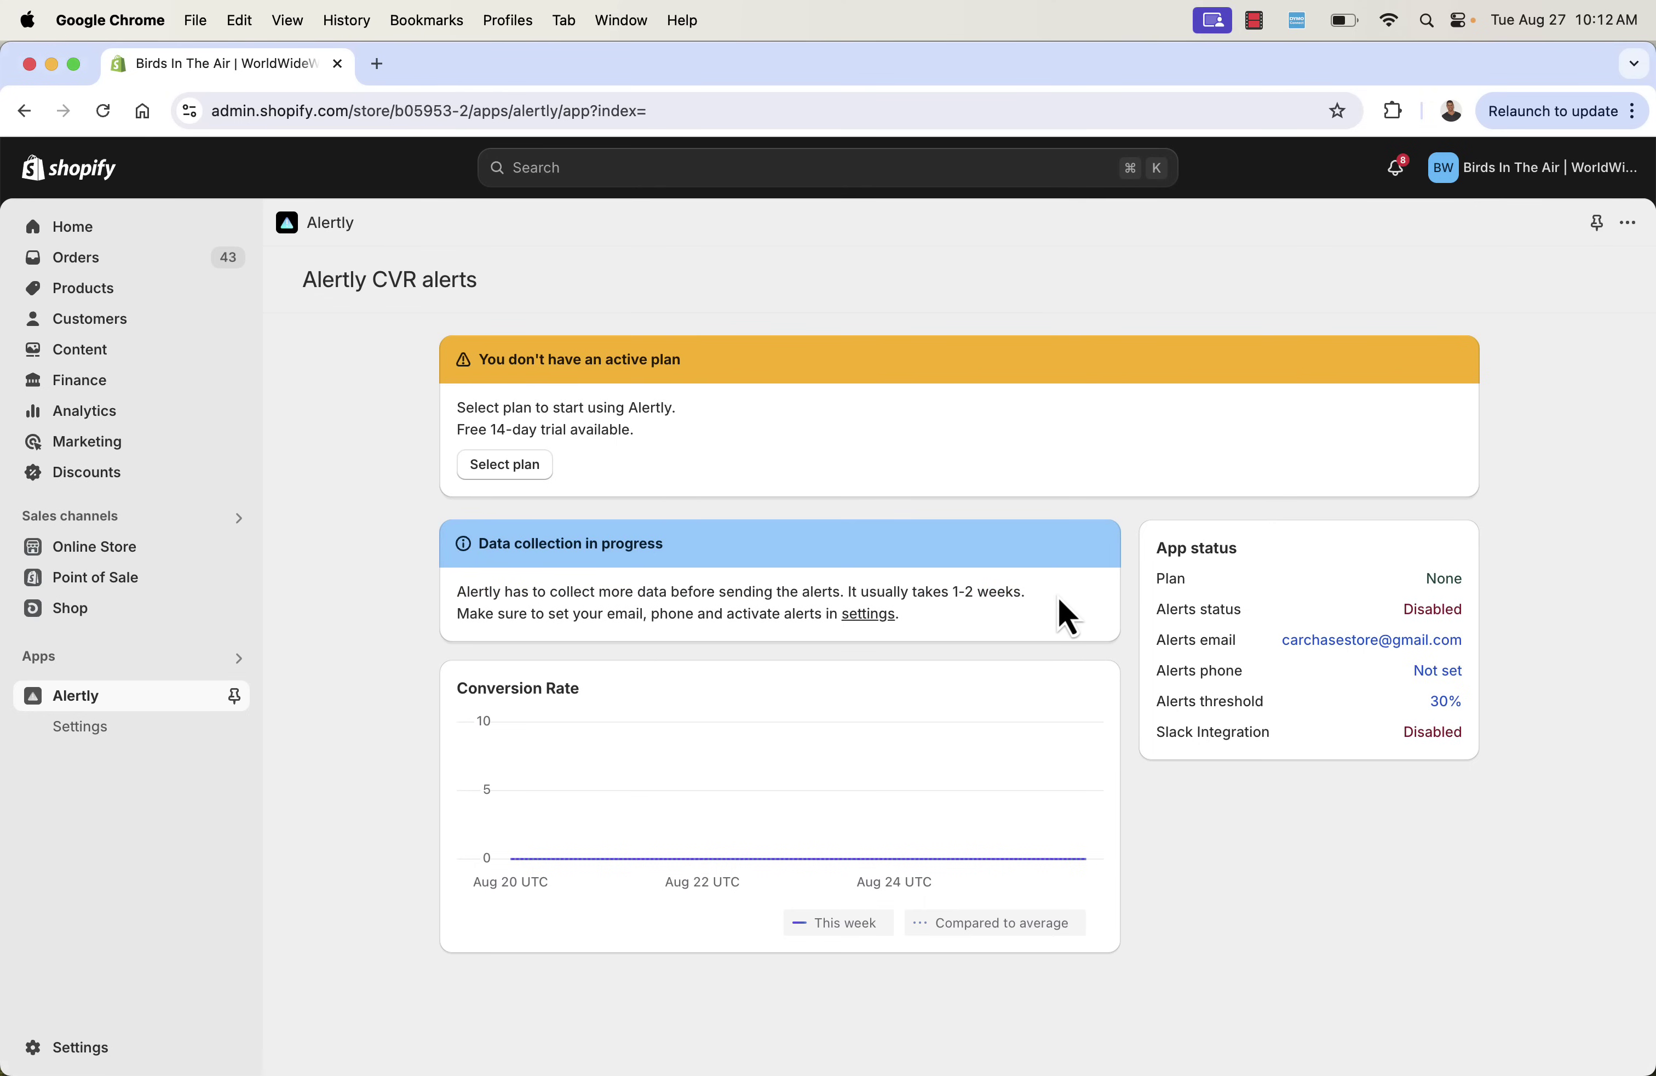
pyautogui.click(504, 465)
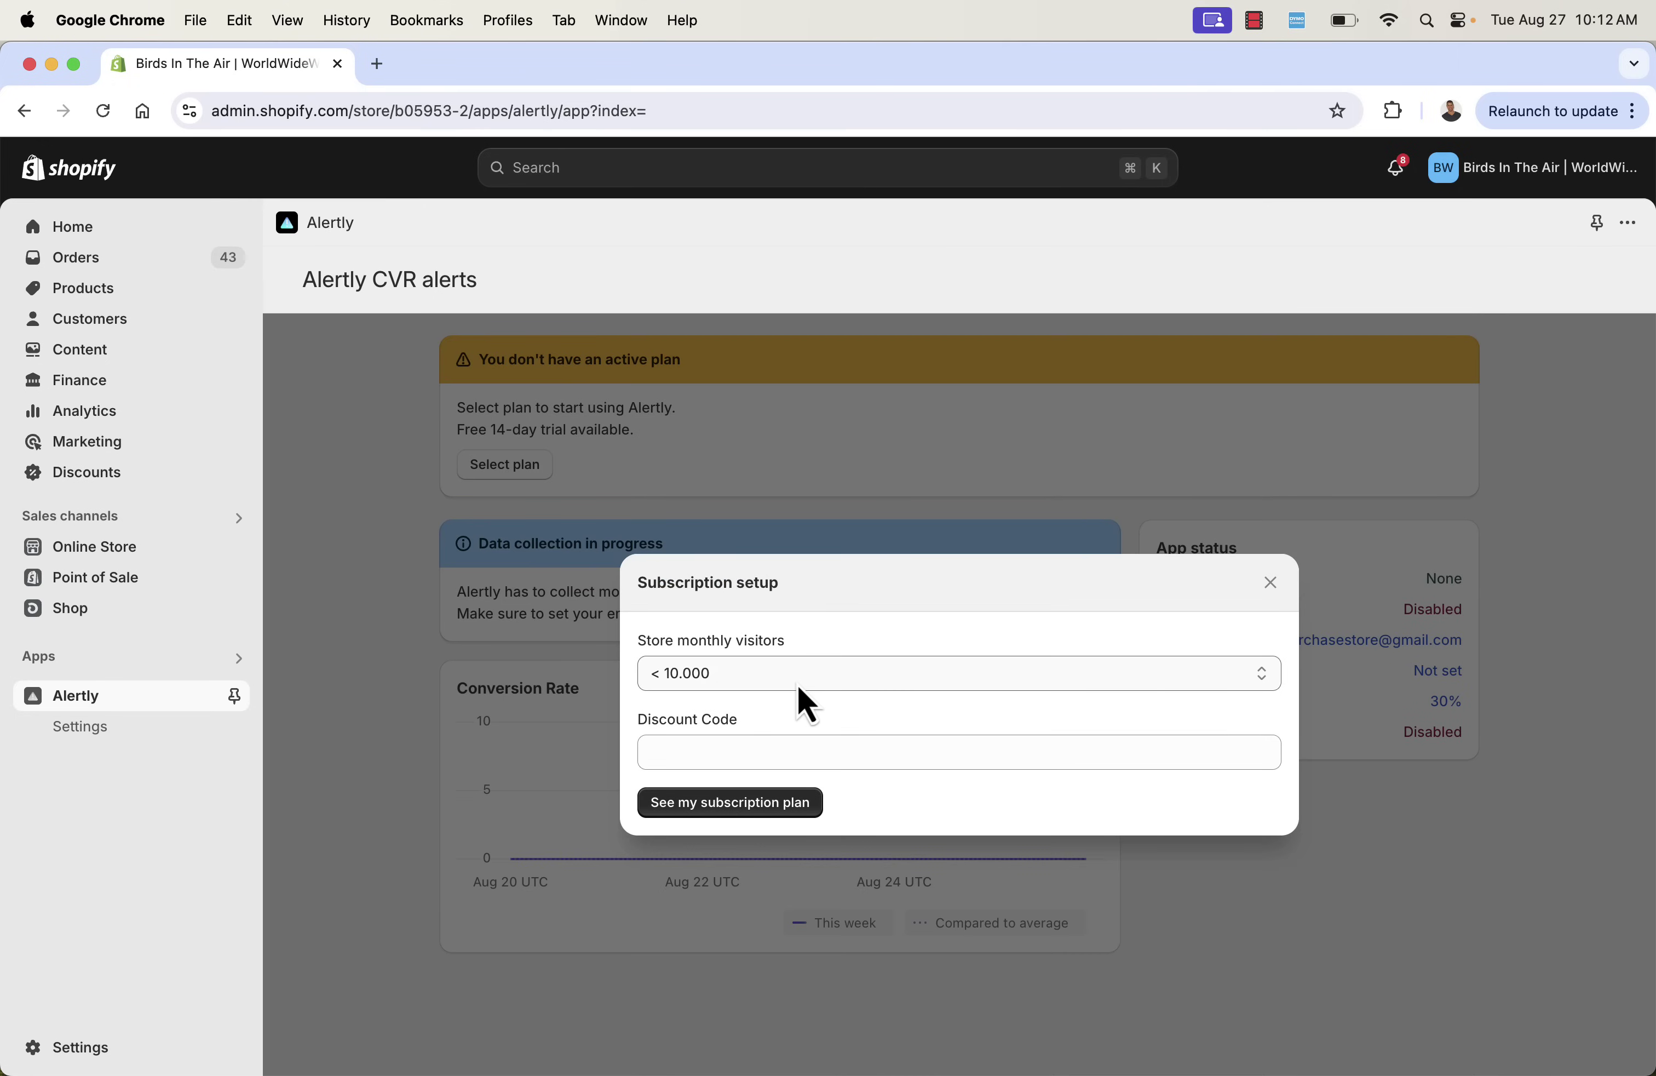
pyautogui.click(797, 681)
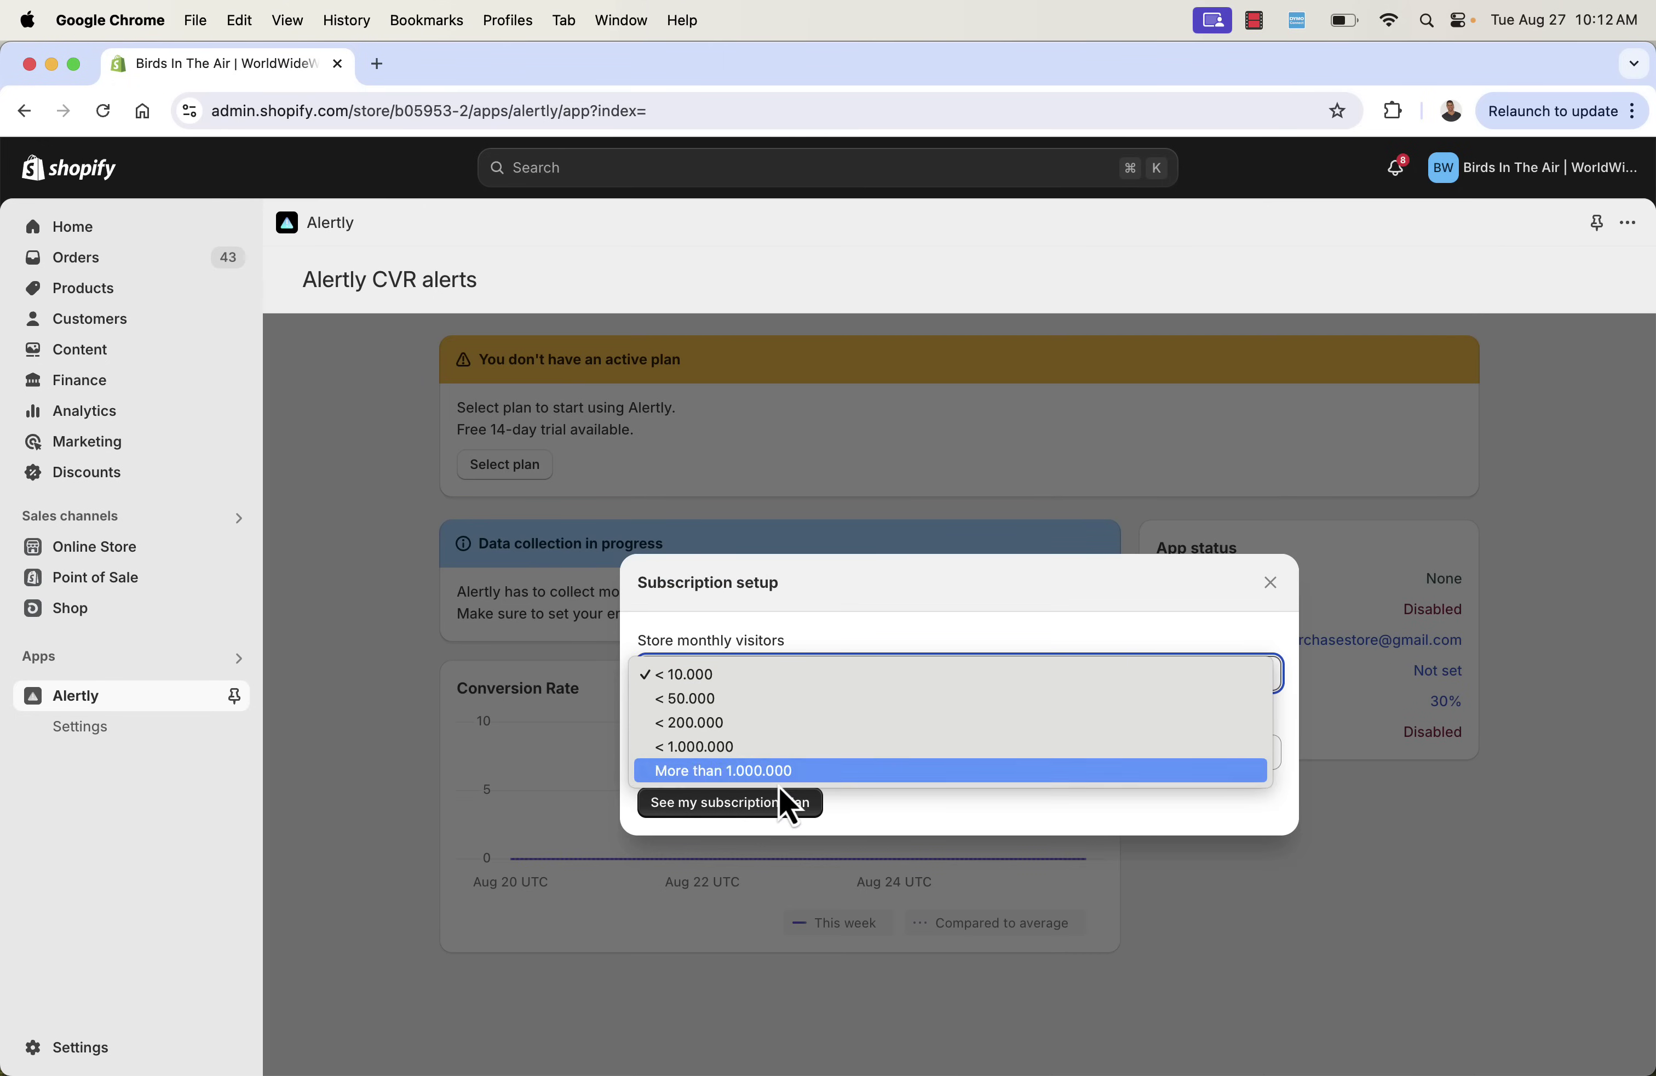
pyautogui.click(774, 722)
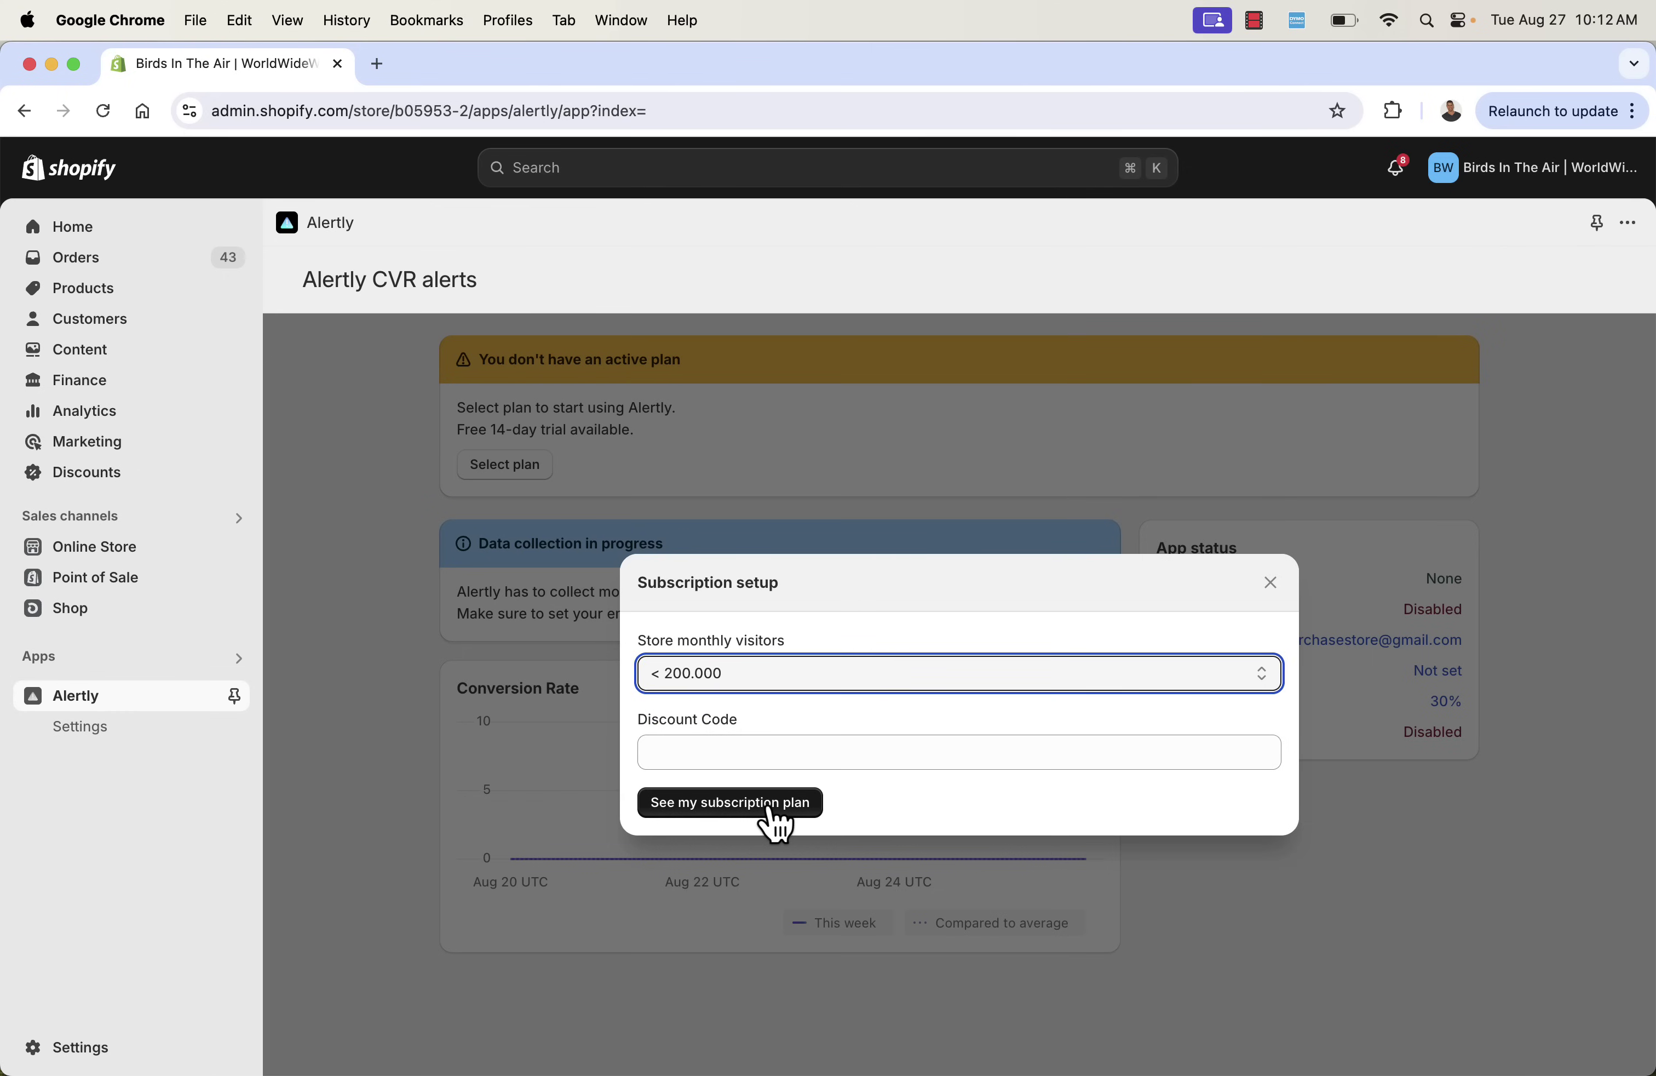
pyautogui.click(774, 804)
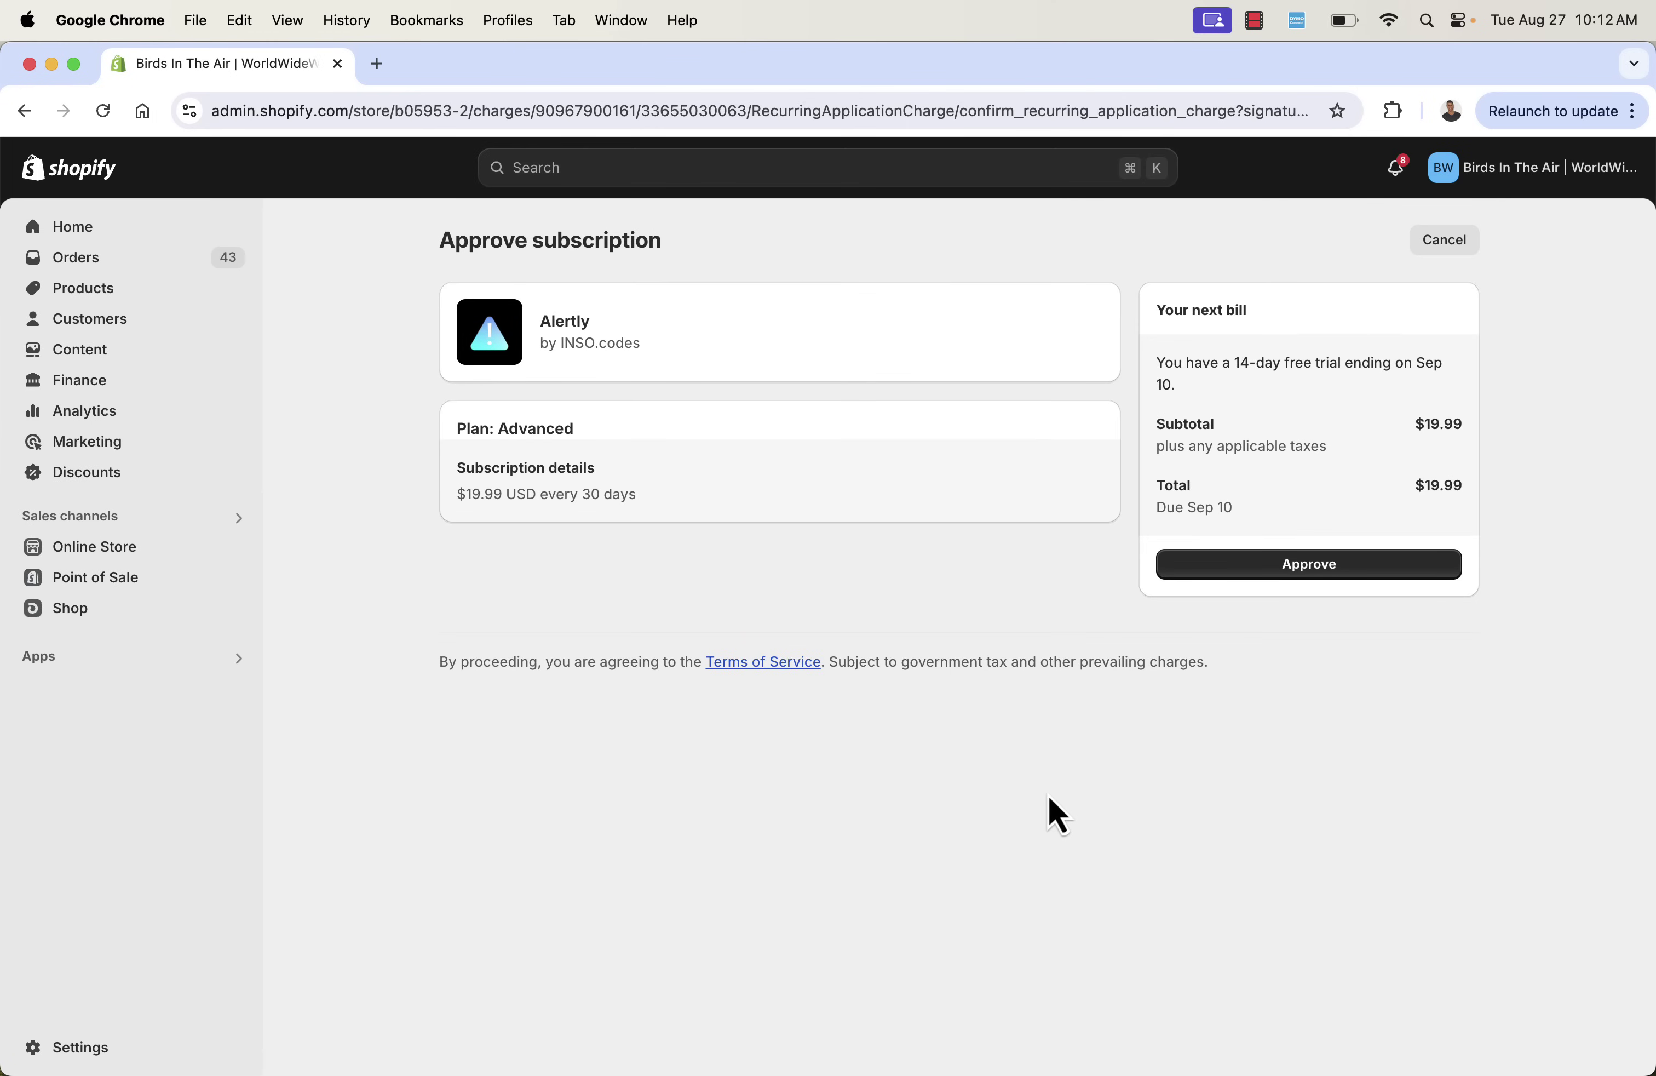
pyautogui.click(23, 112)
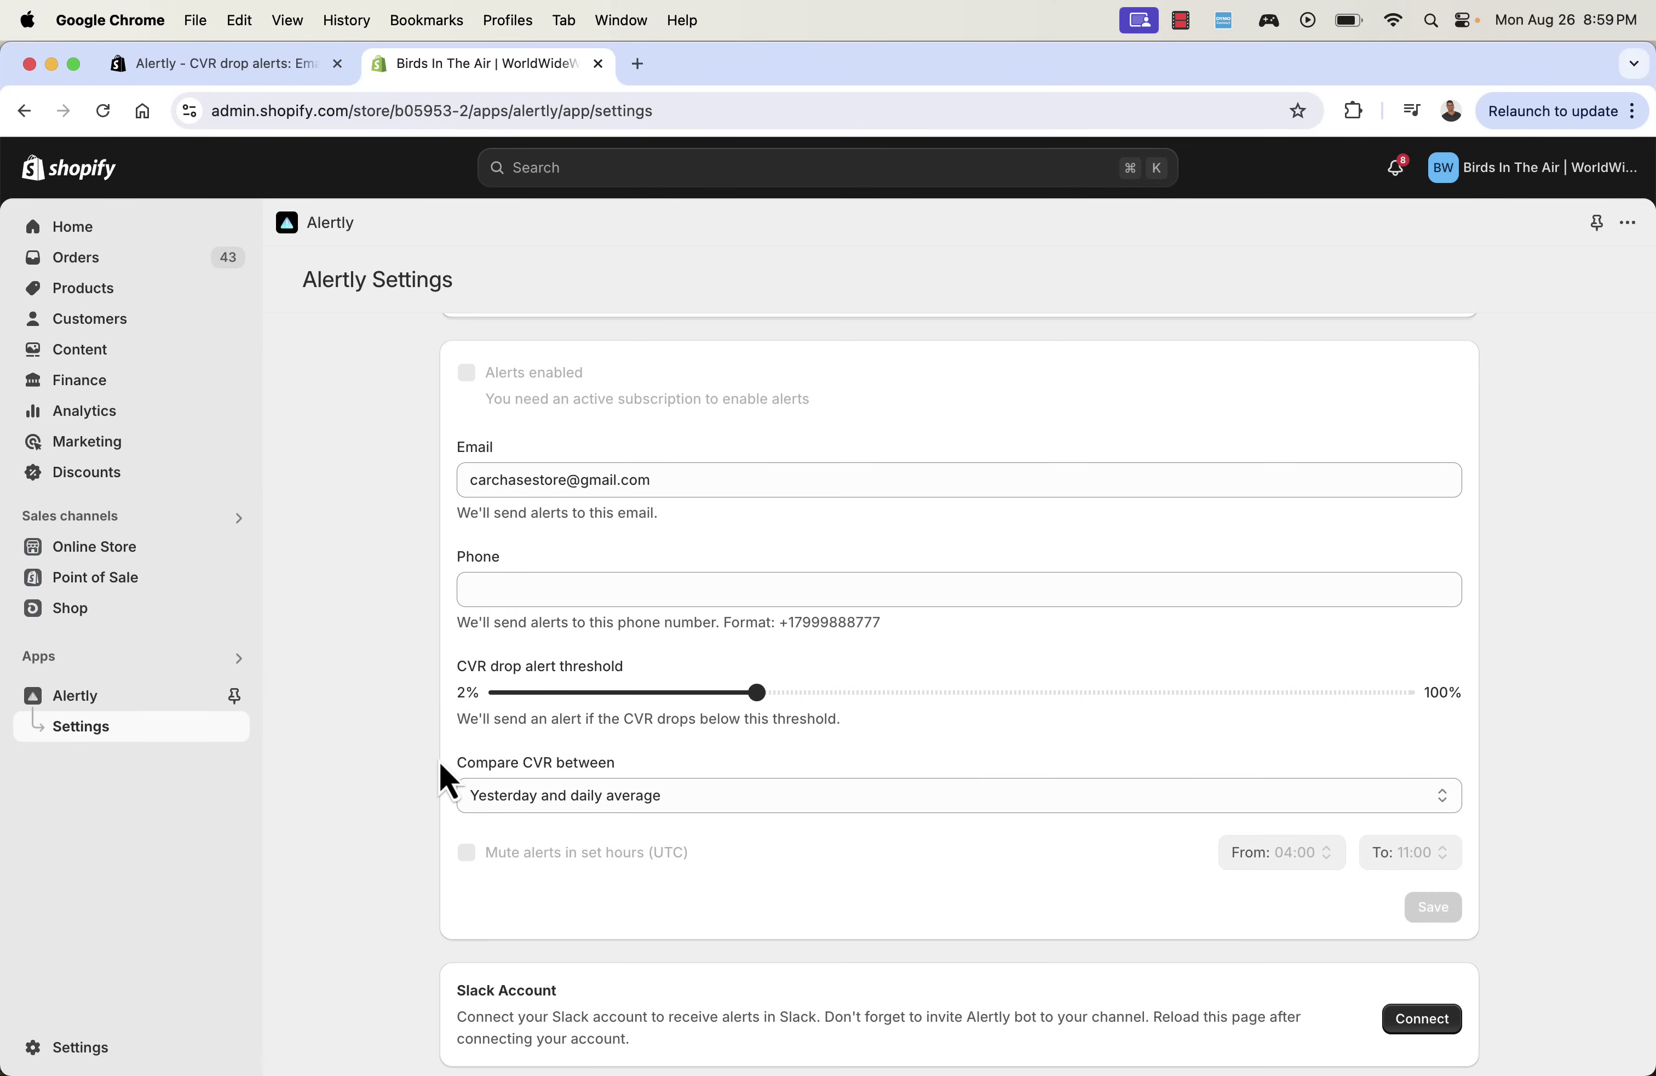
# Lower the CVR drop alert threshold to about 24%, leaving the comparison period unchanged.
pyautogui.moveTo(762, 692); pyautogui.dragTo(1039, 693)
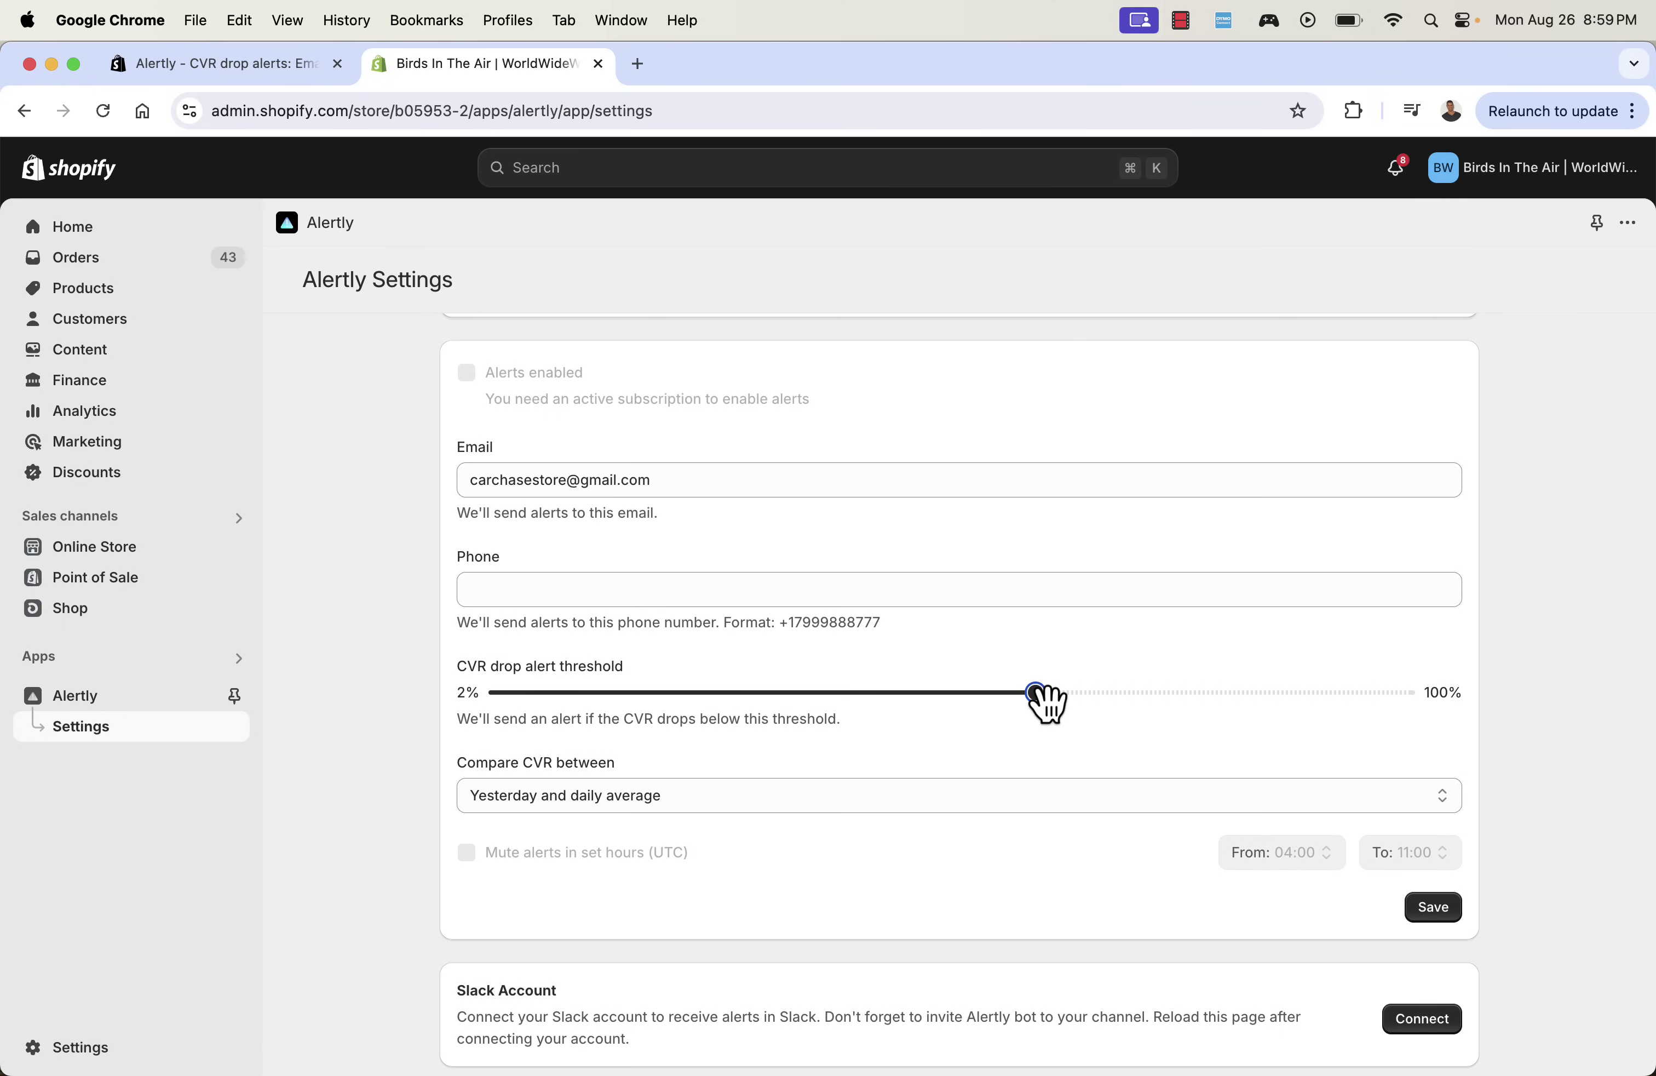
pyautogui.moveTo(1036, 692); pyautogui.dragTo(618, 692)
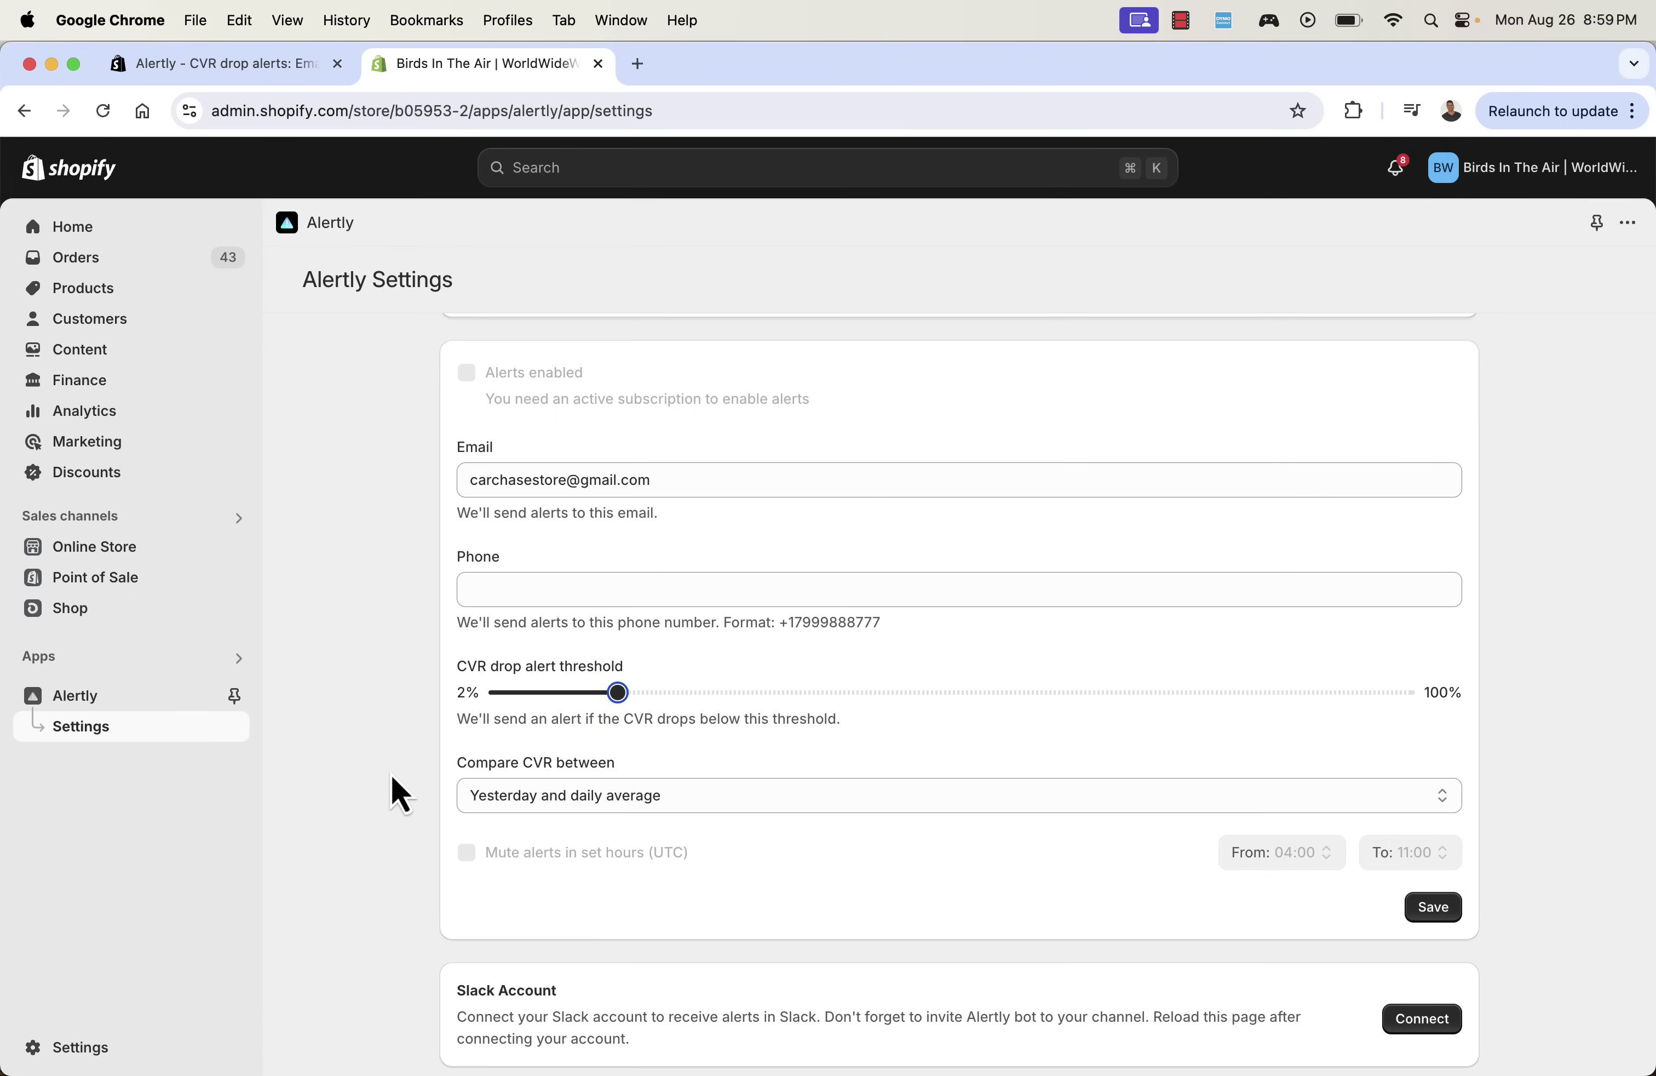
pyautogui.click(530, 796)
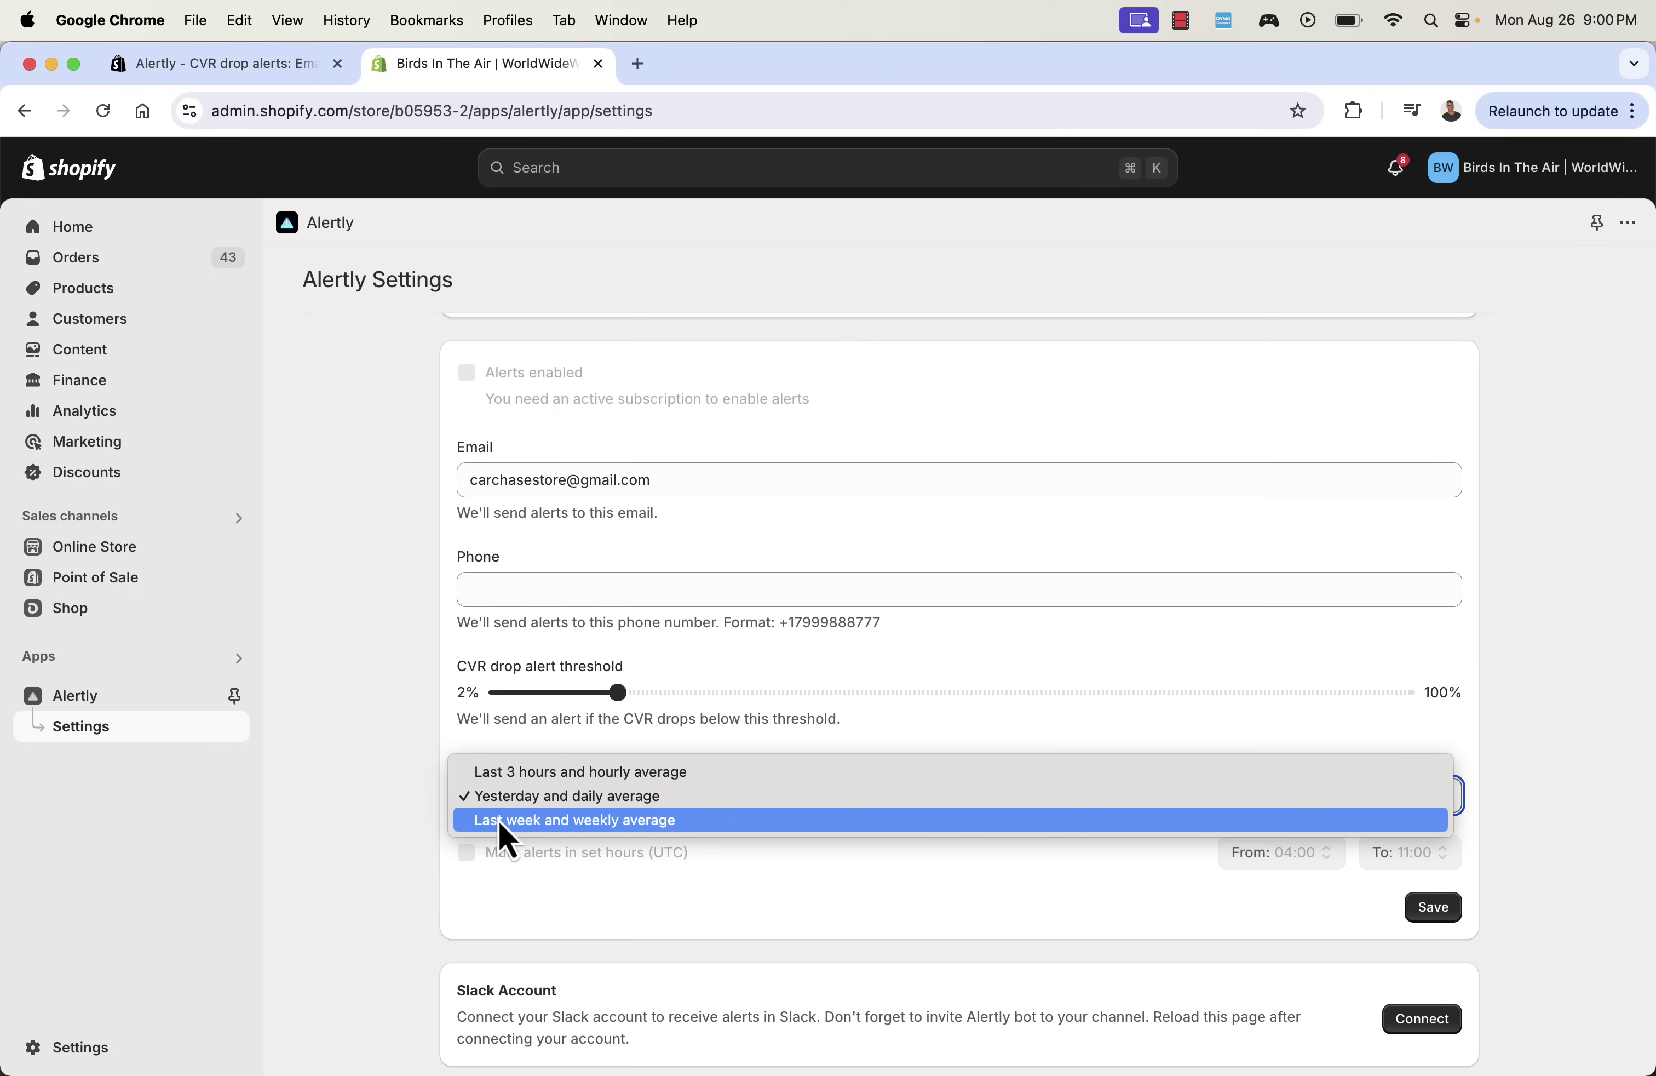
pyautogui.click(355, 749)
pyautogui.click(355, 751)
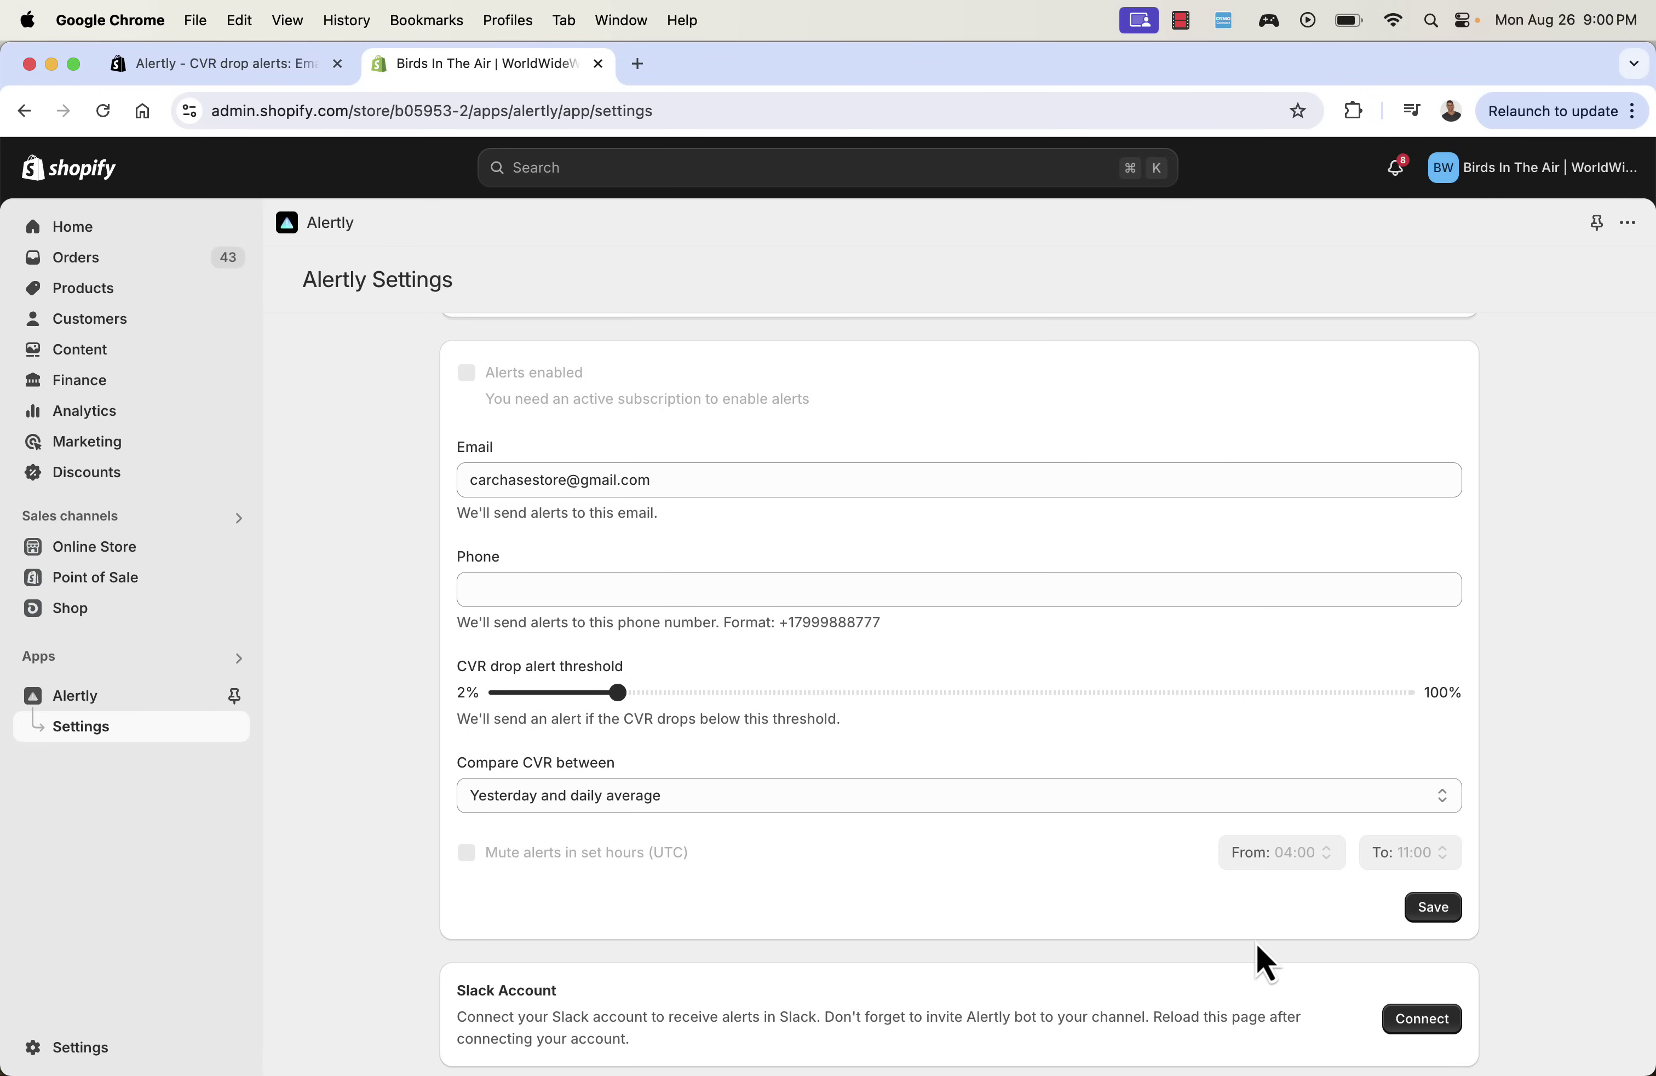
pyautogui.scroll(3, 1183, 867)
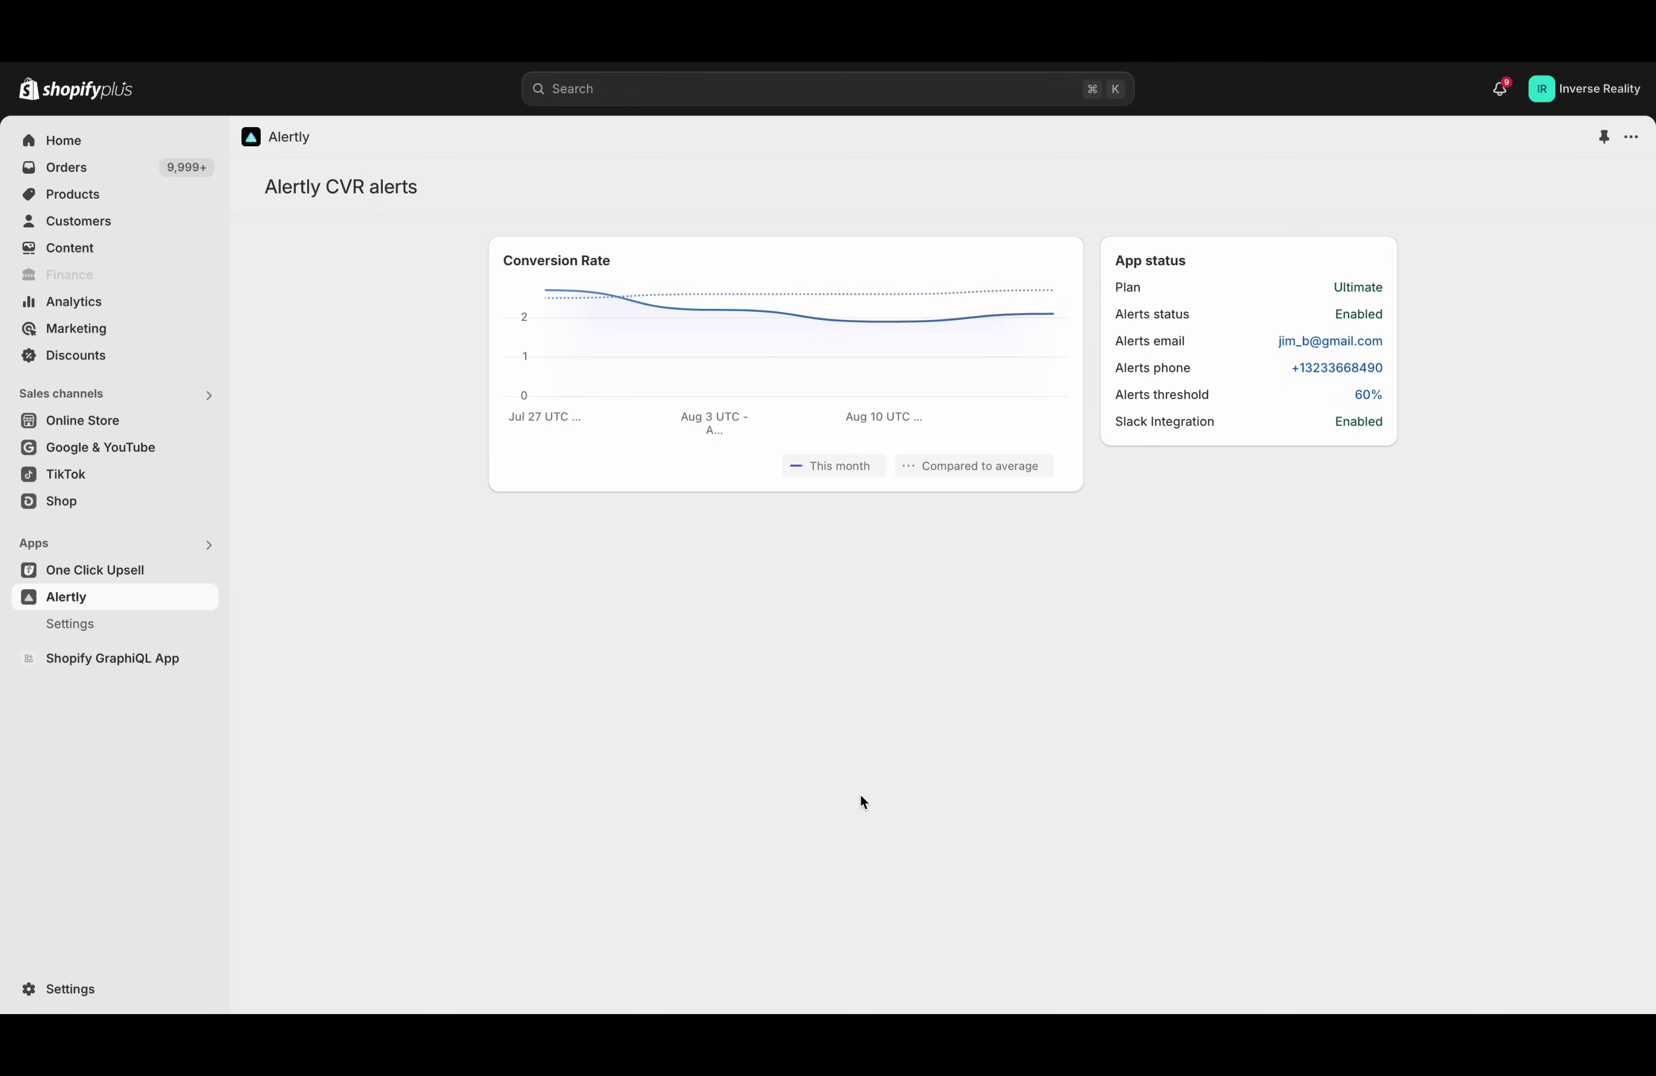
# Go to Alertly's Settings page from the sidebar.
pyautogui.moveTo(1050, 347)
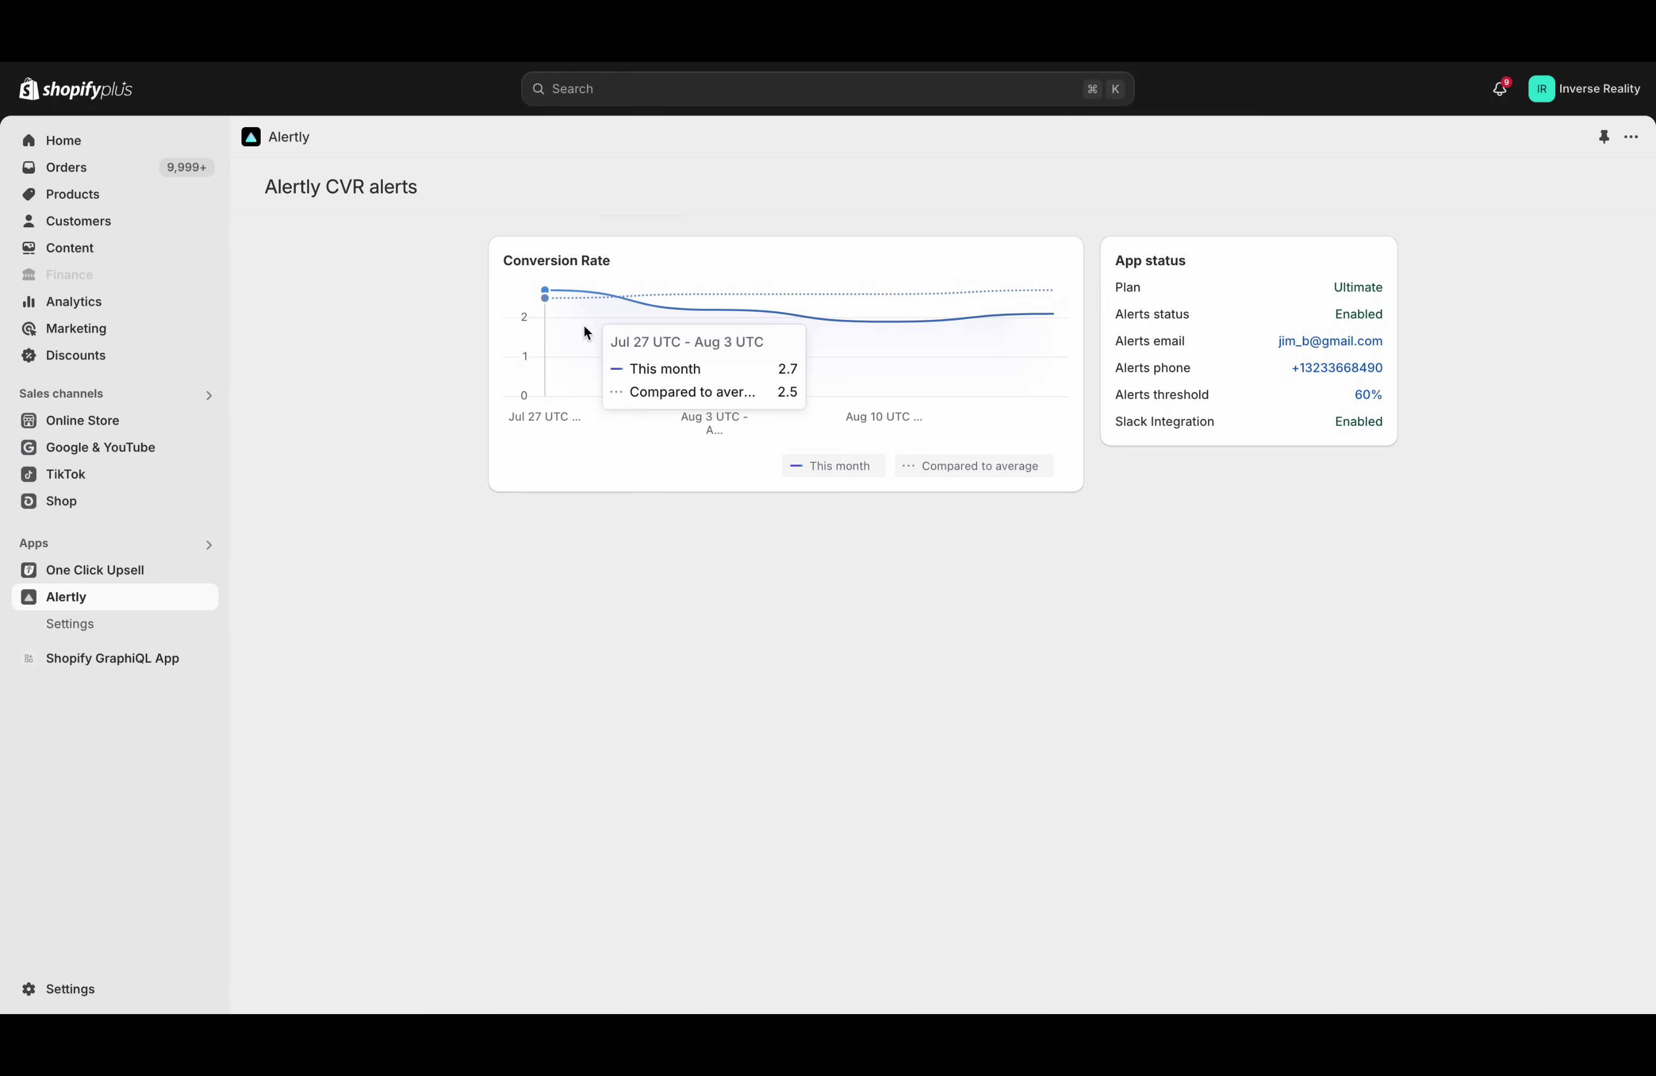
pyautogui.click(171, 626)
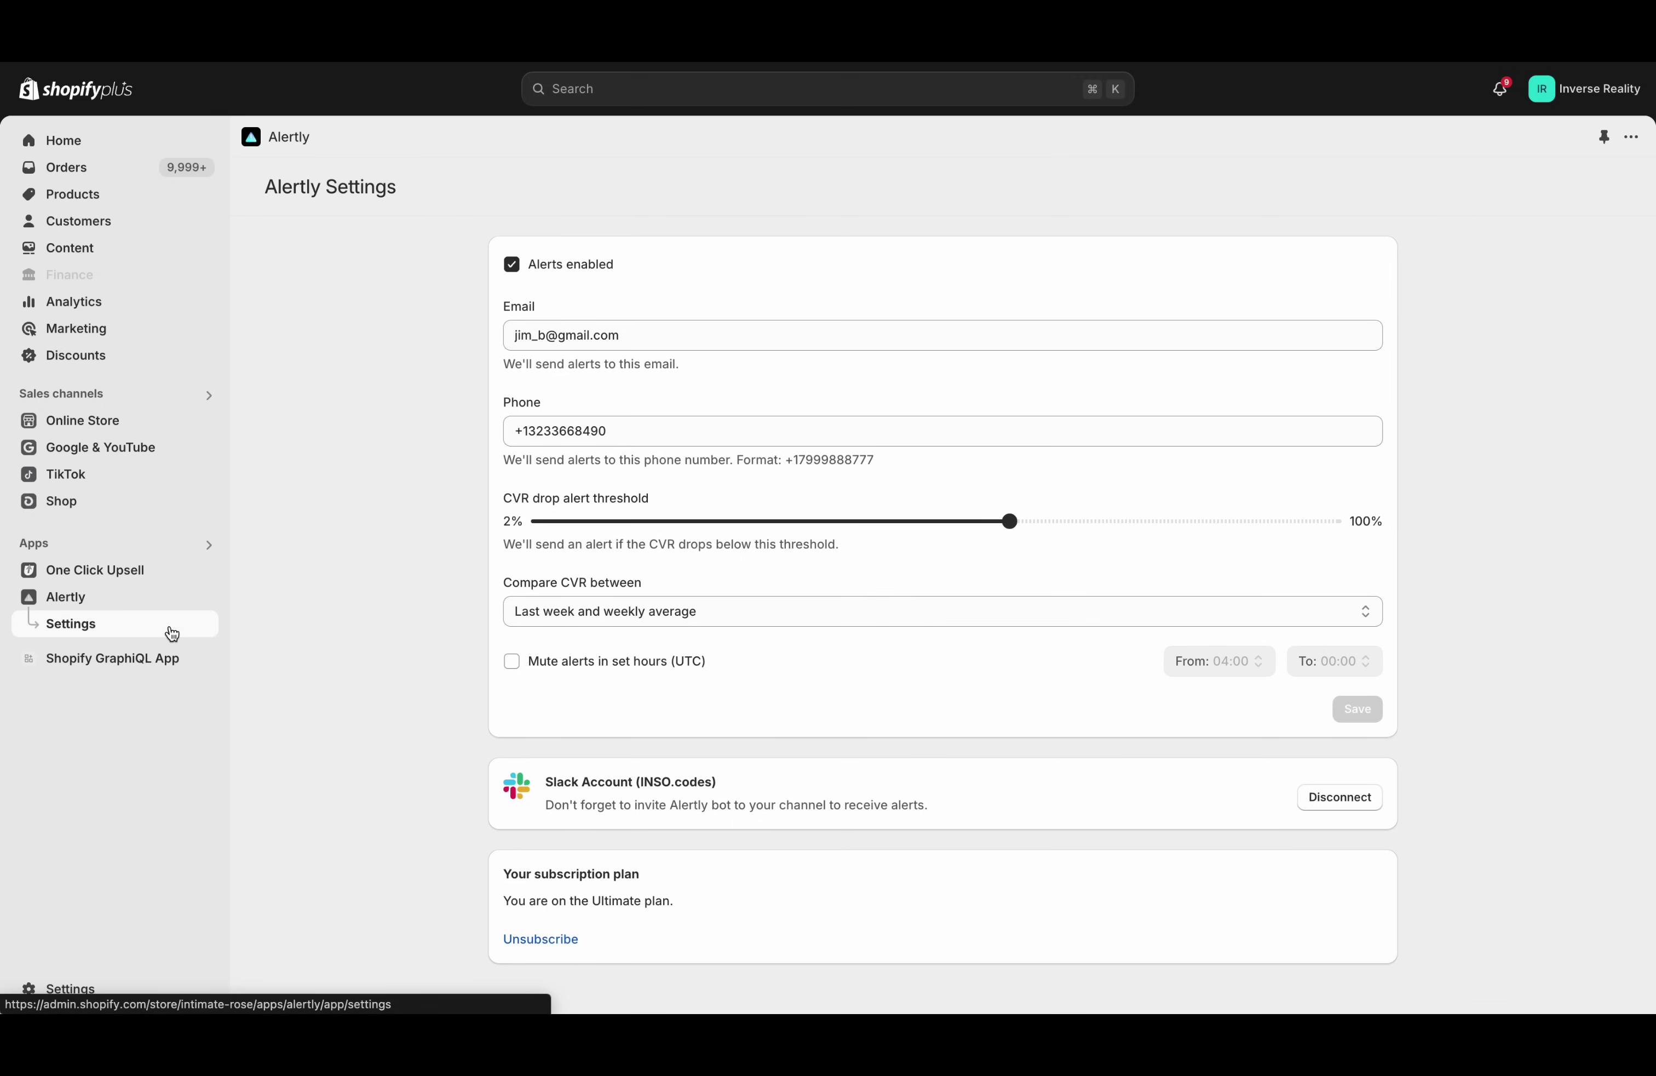
# Save the CVR comparison as yesterday versus daily average, then return to the Alertly overview.
pyautogui.click(535, 612)
pyautogui.click(538, 591)
pyautogui.click(1342, 711)
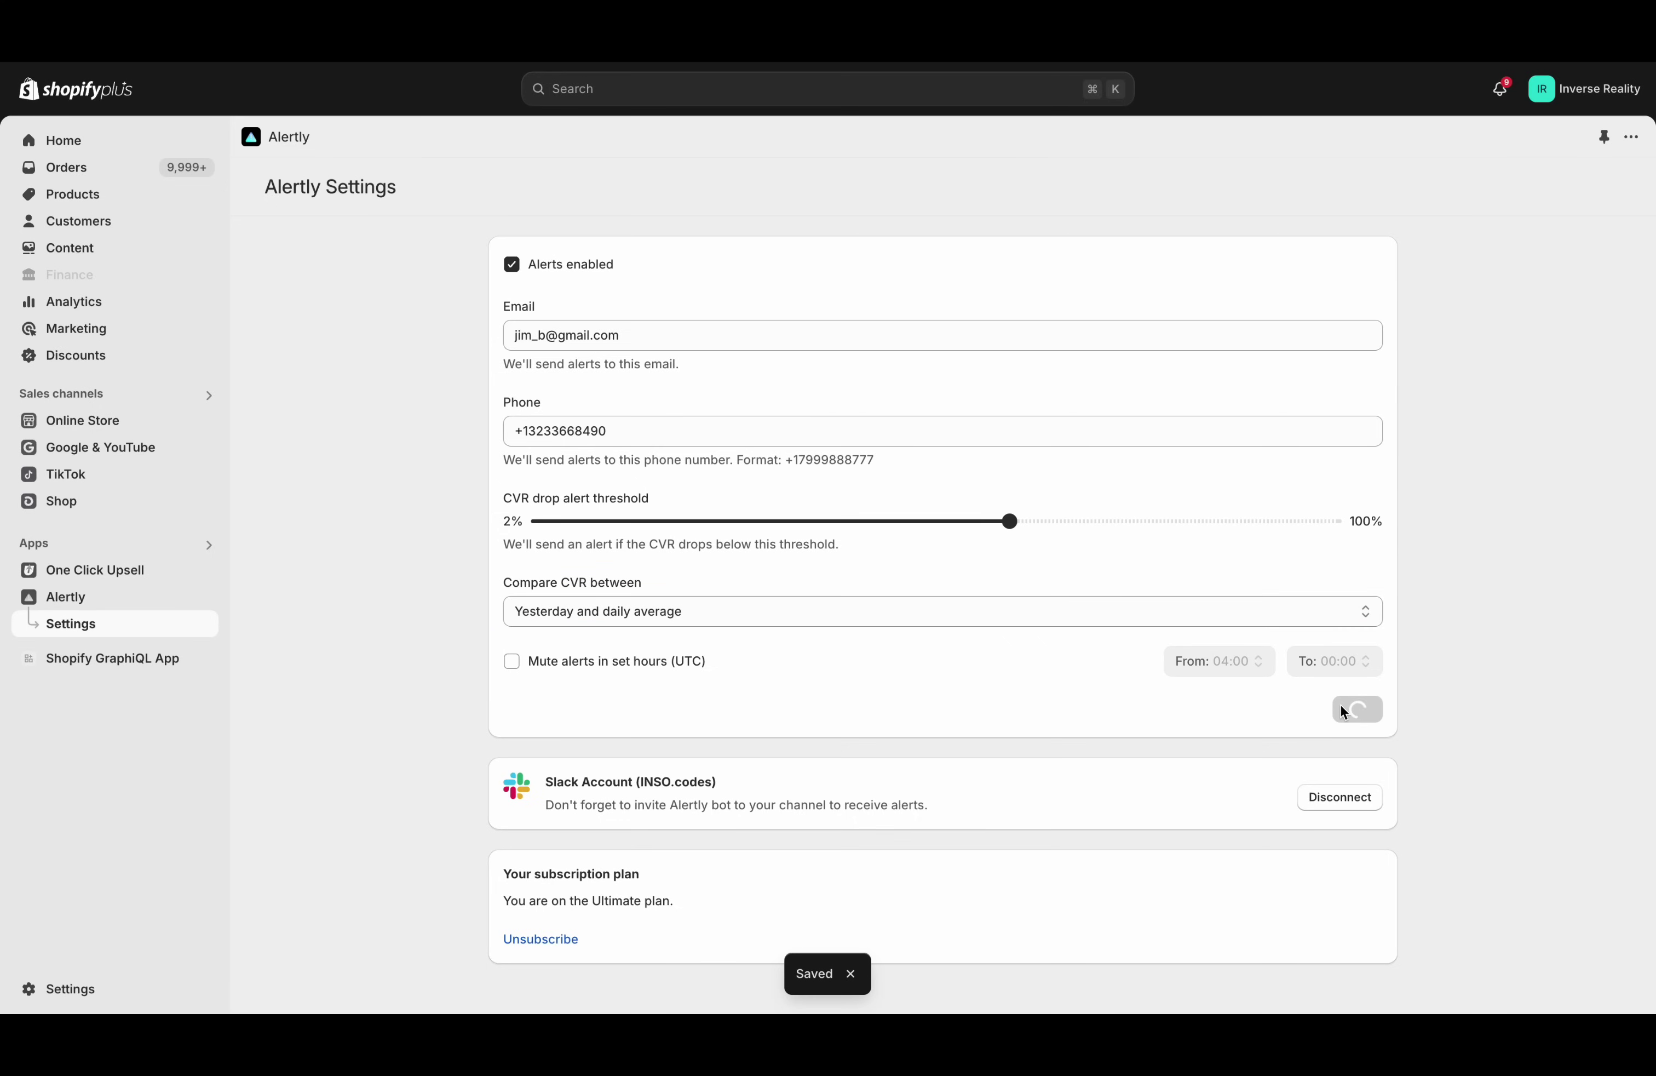
pyautogui.click(37, 605)
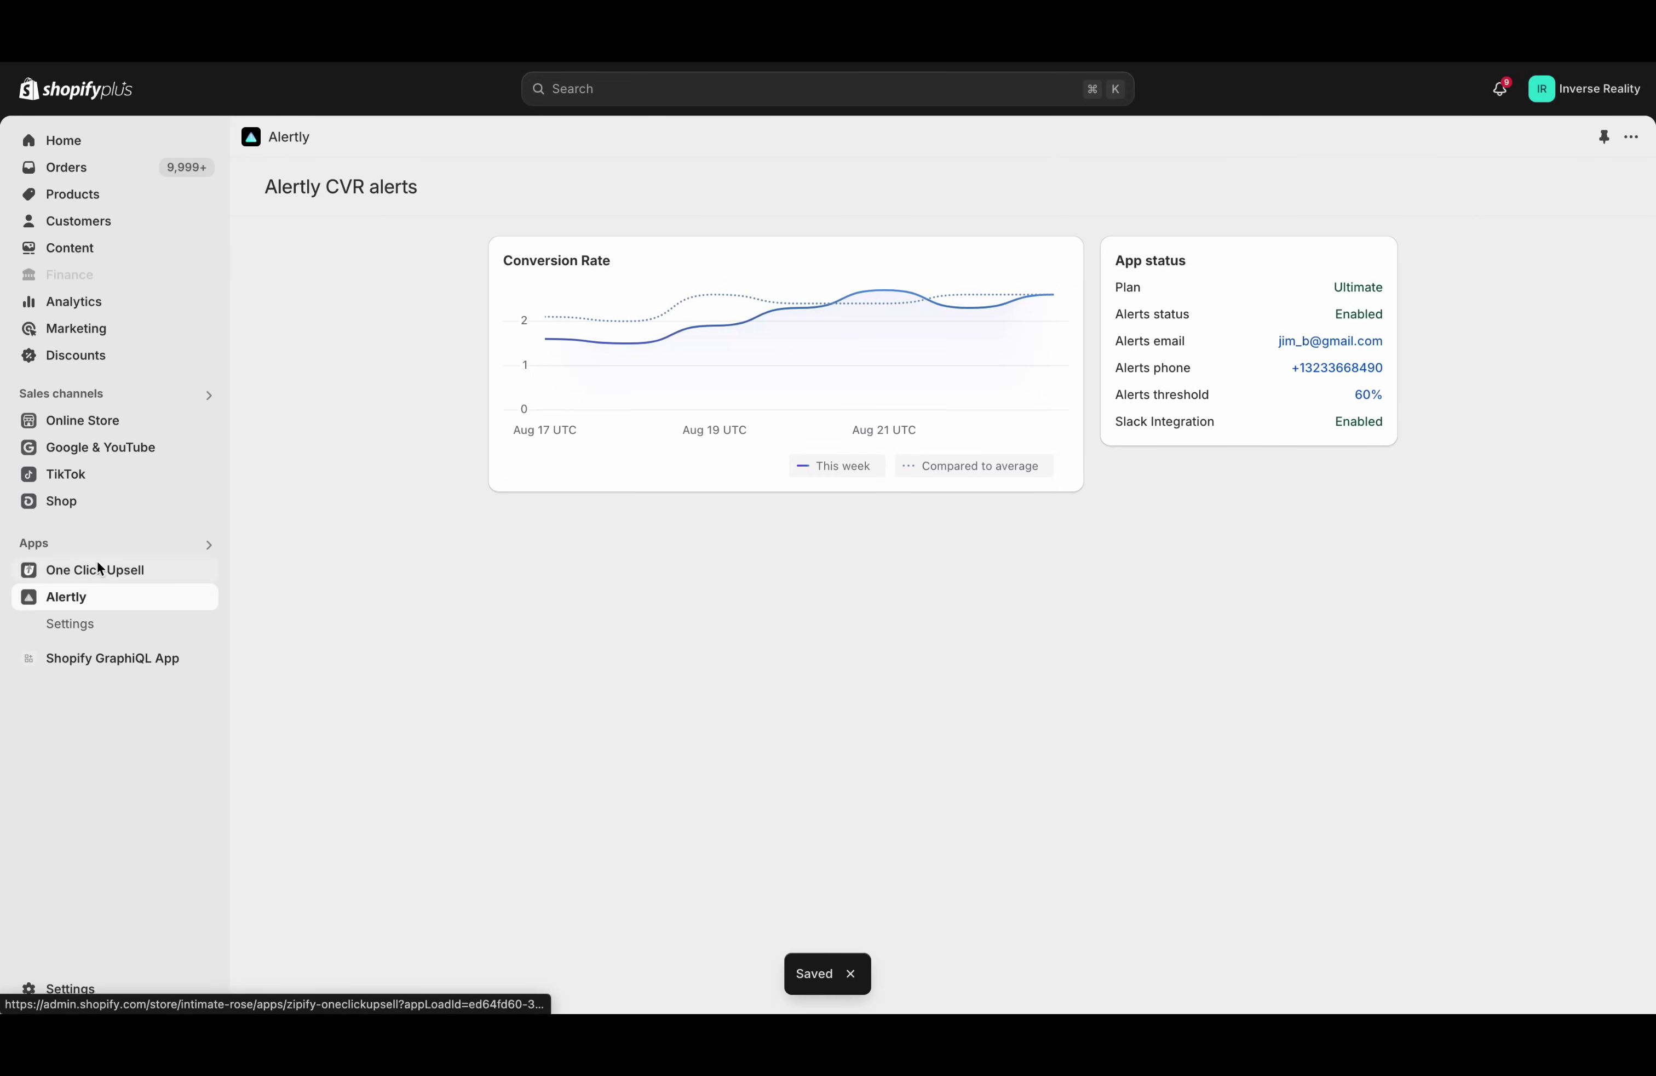
pyautogui.moveTo(543, 373)
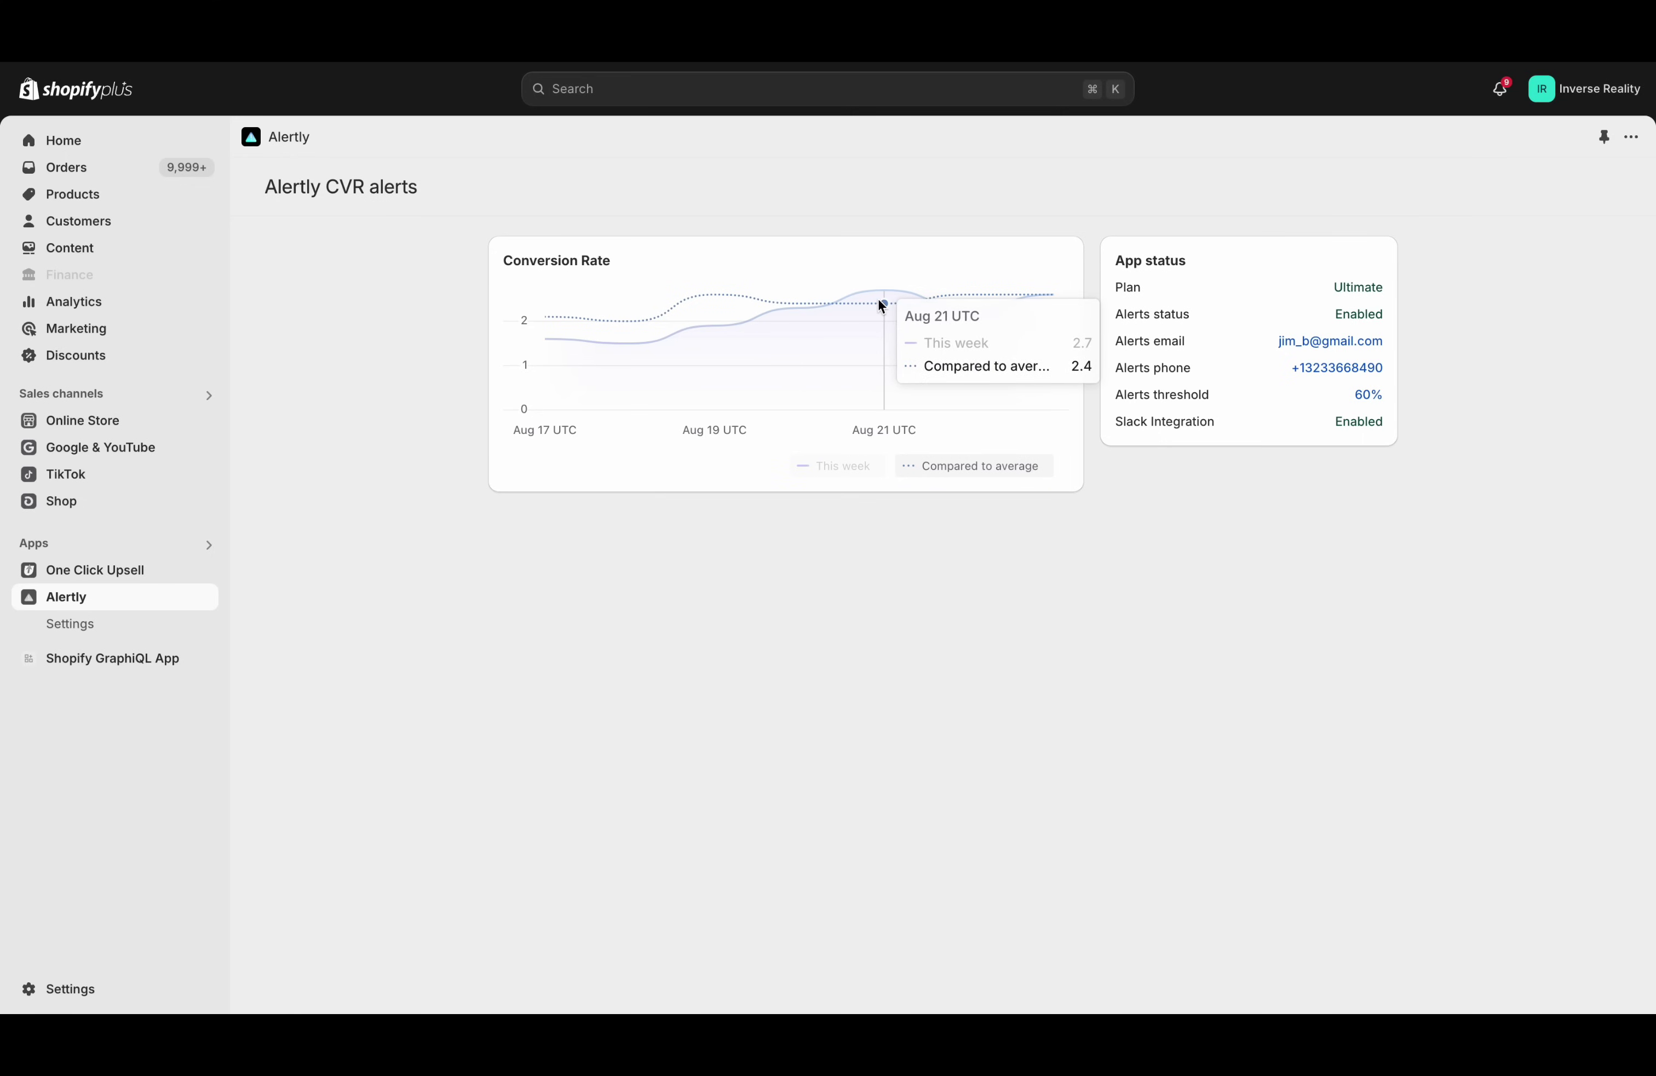
pyautogui.moveTo(883, 291)
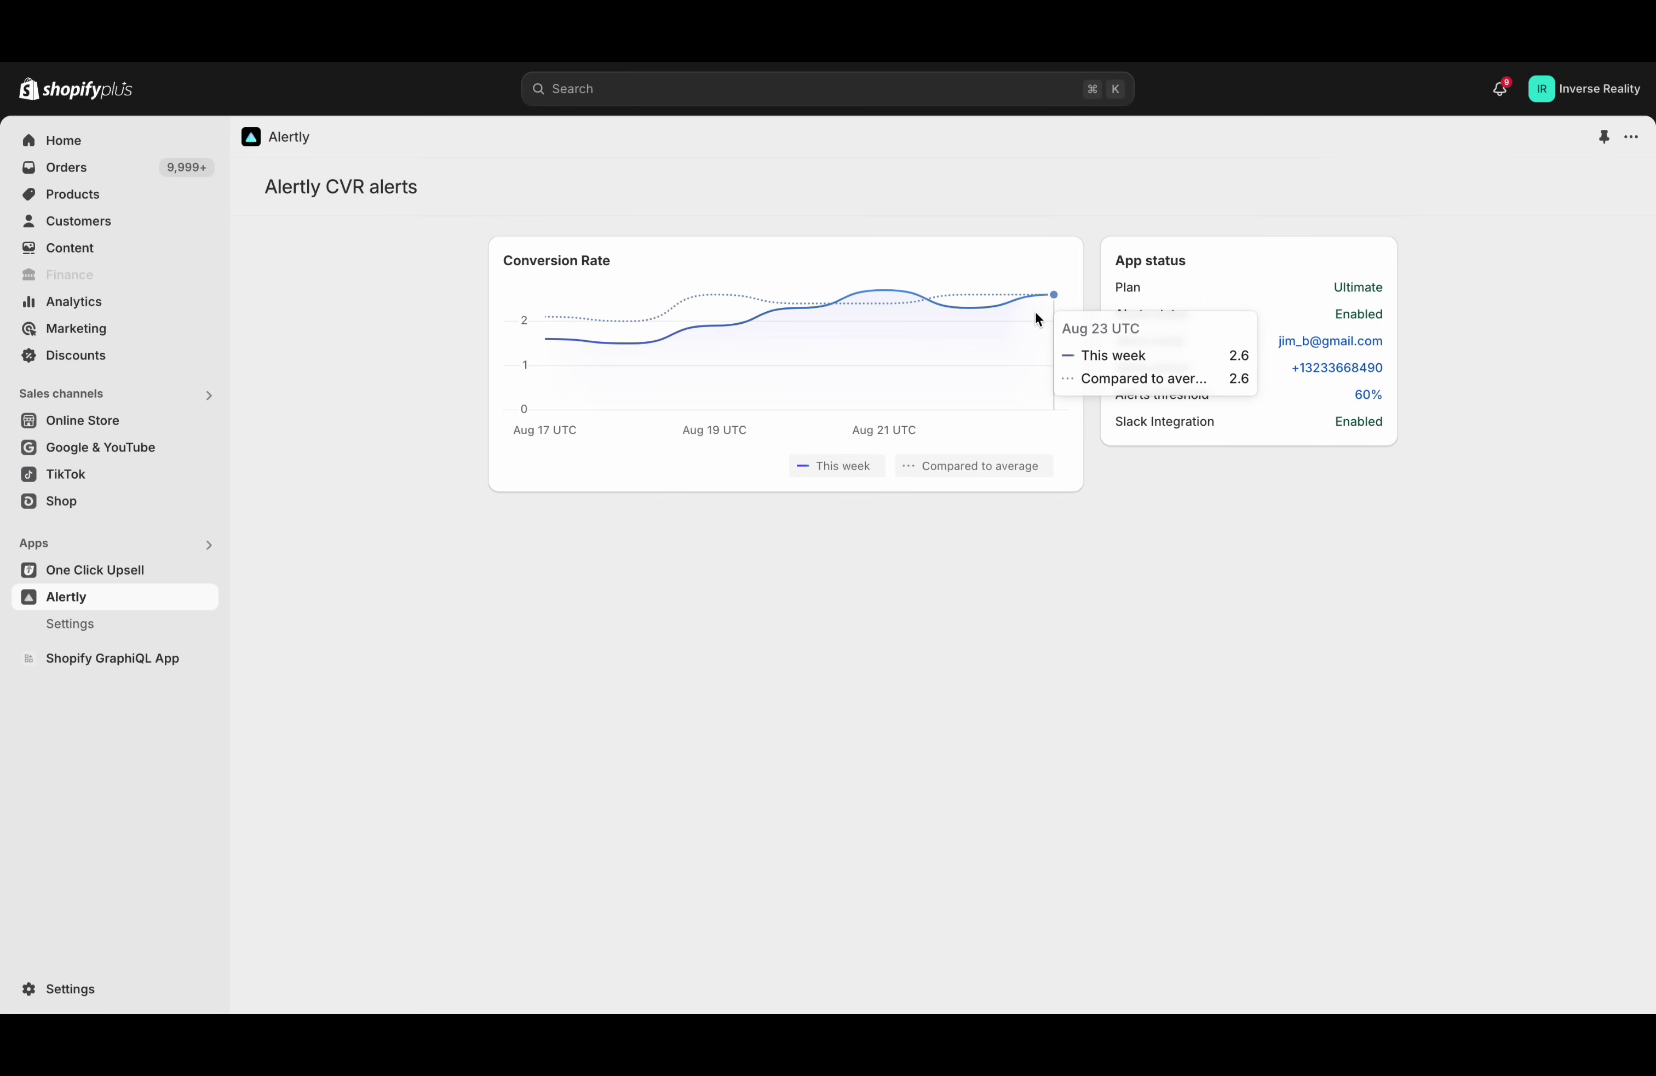
# In Alertly Settings, save 'Last 3 hours and hourly average' as the comparison, then view the overview.
pyautogui.click(152, 625)
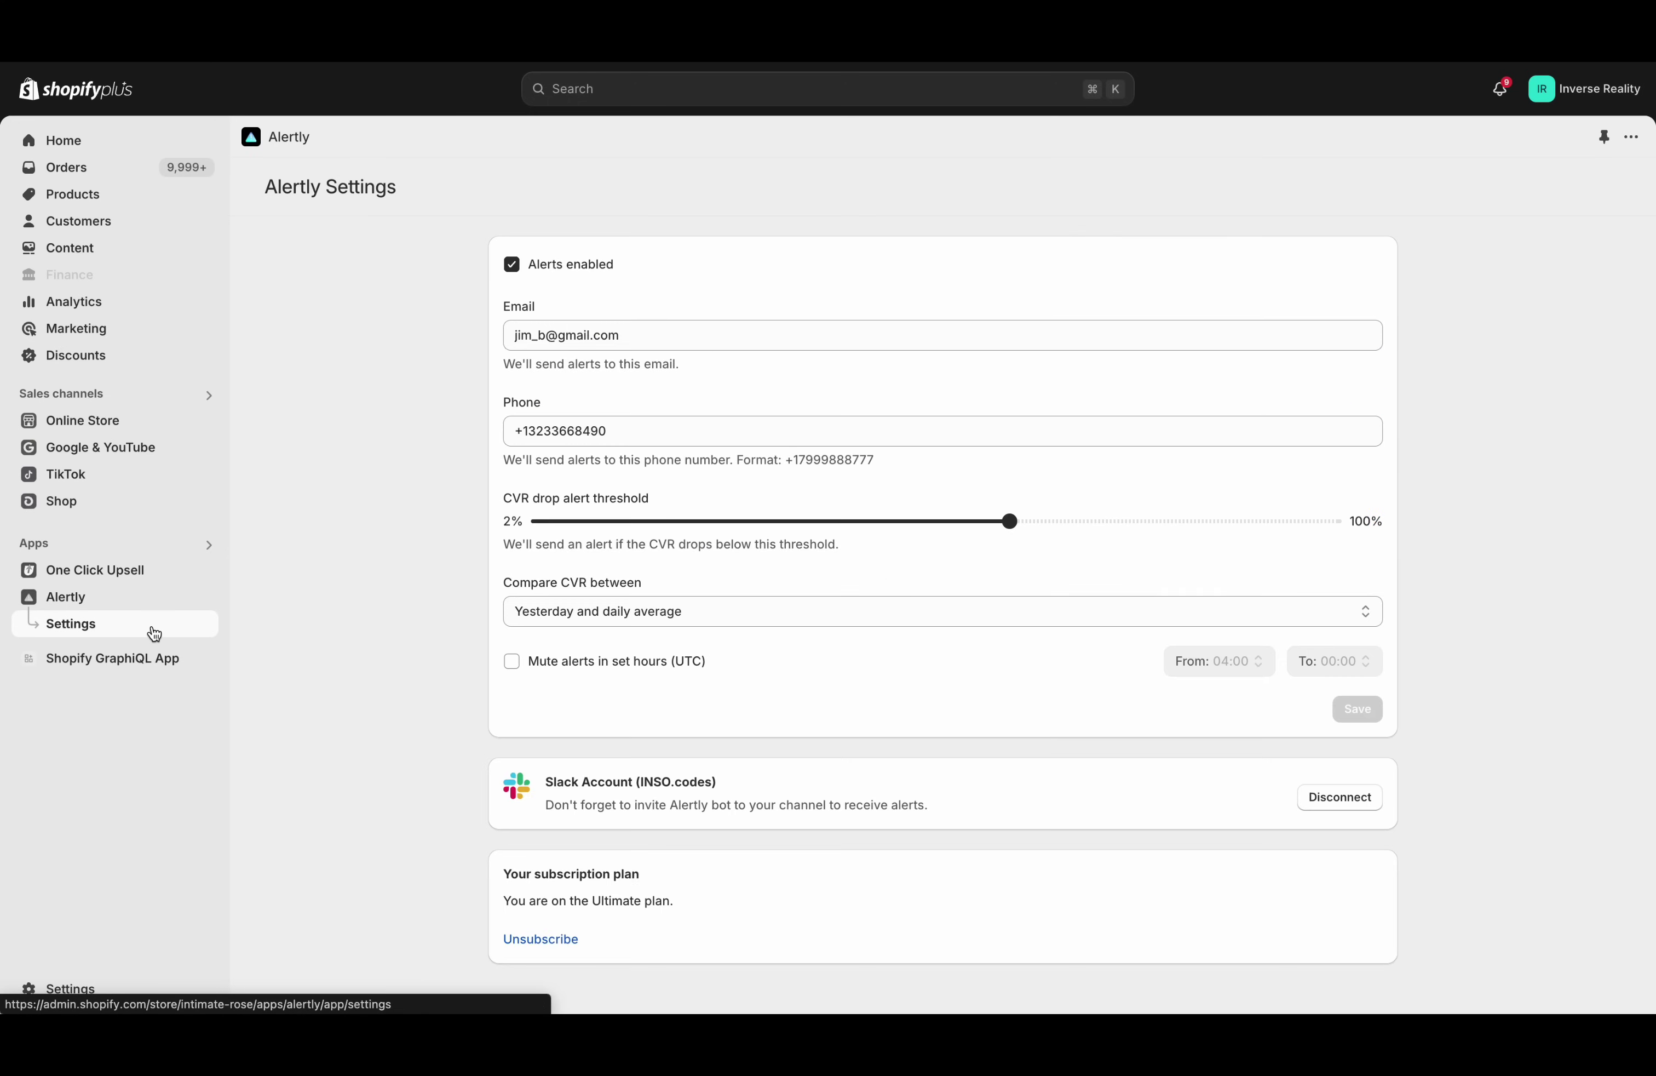
pyautogui.click(574, 621)
pyautogui.click(583, 591)
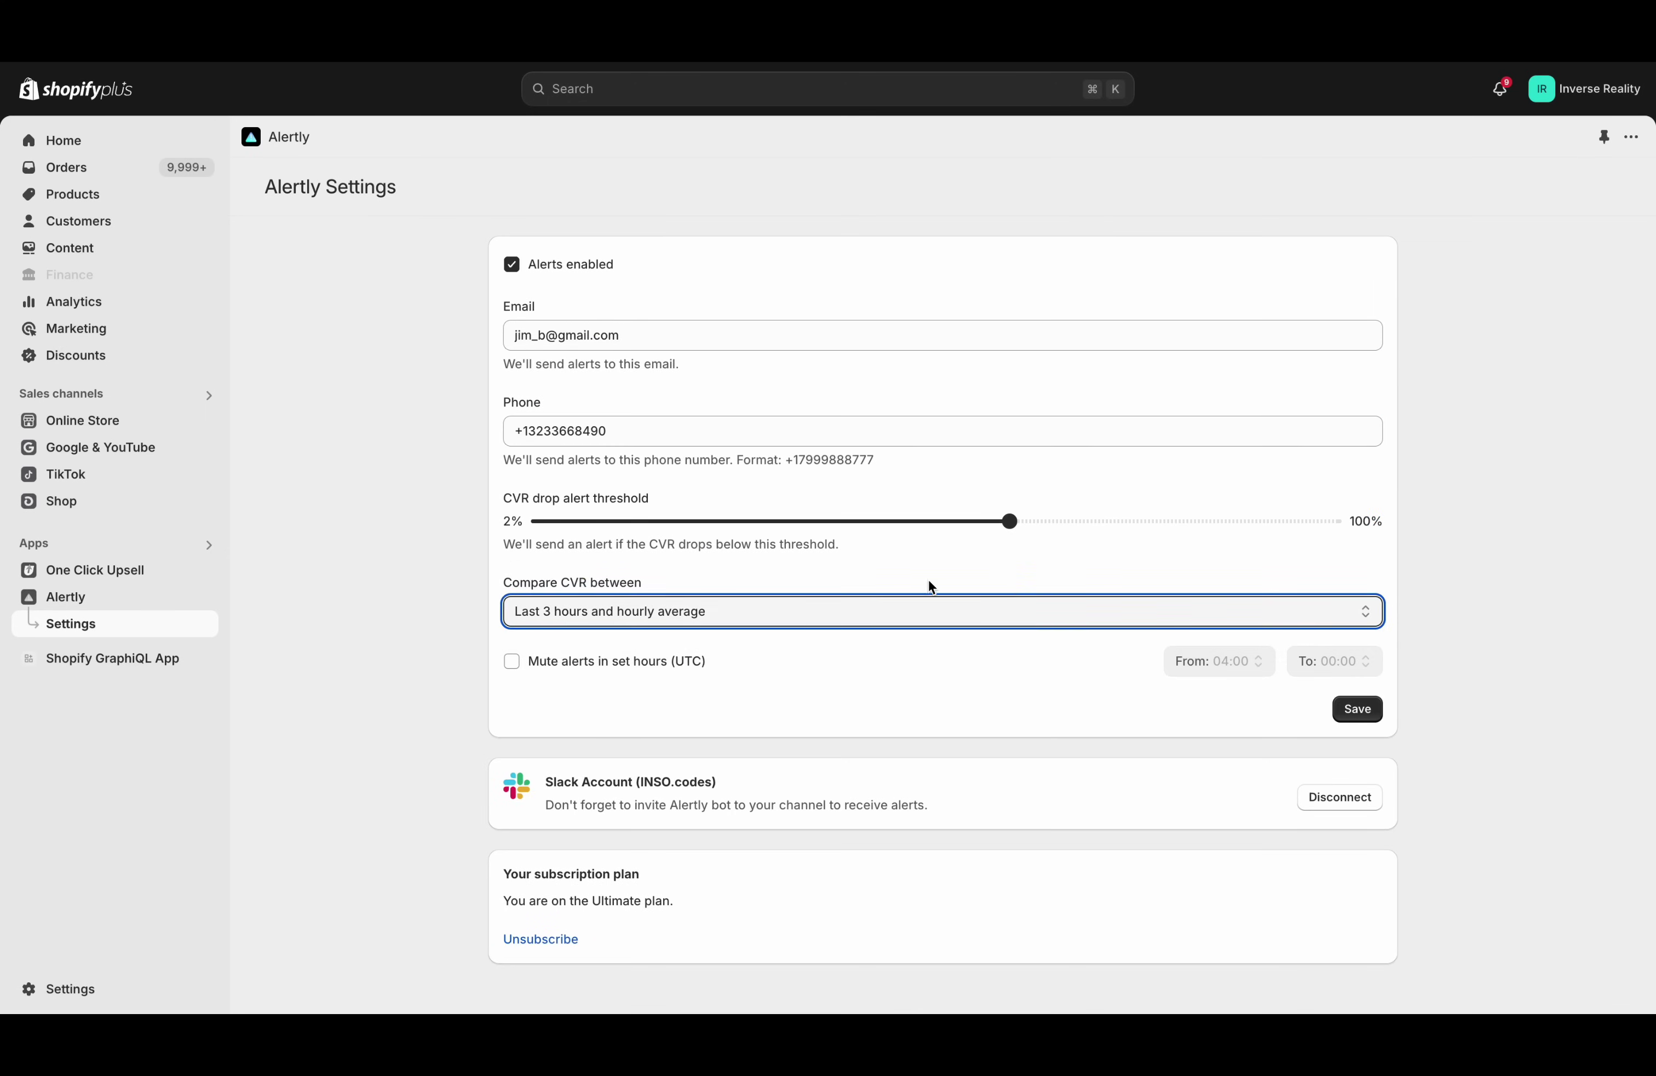
pyautogui.click(1346, 706)
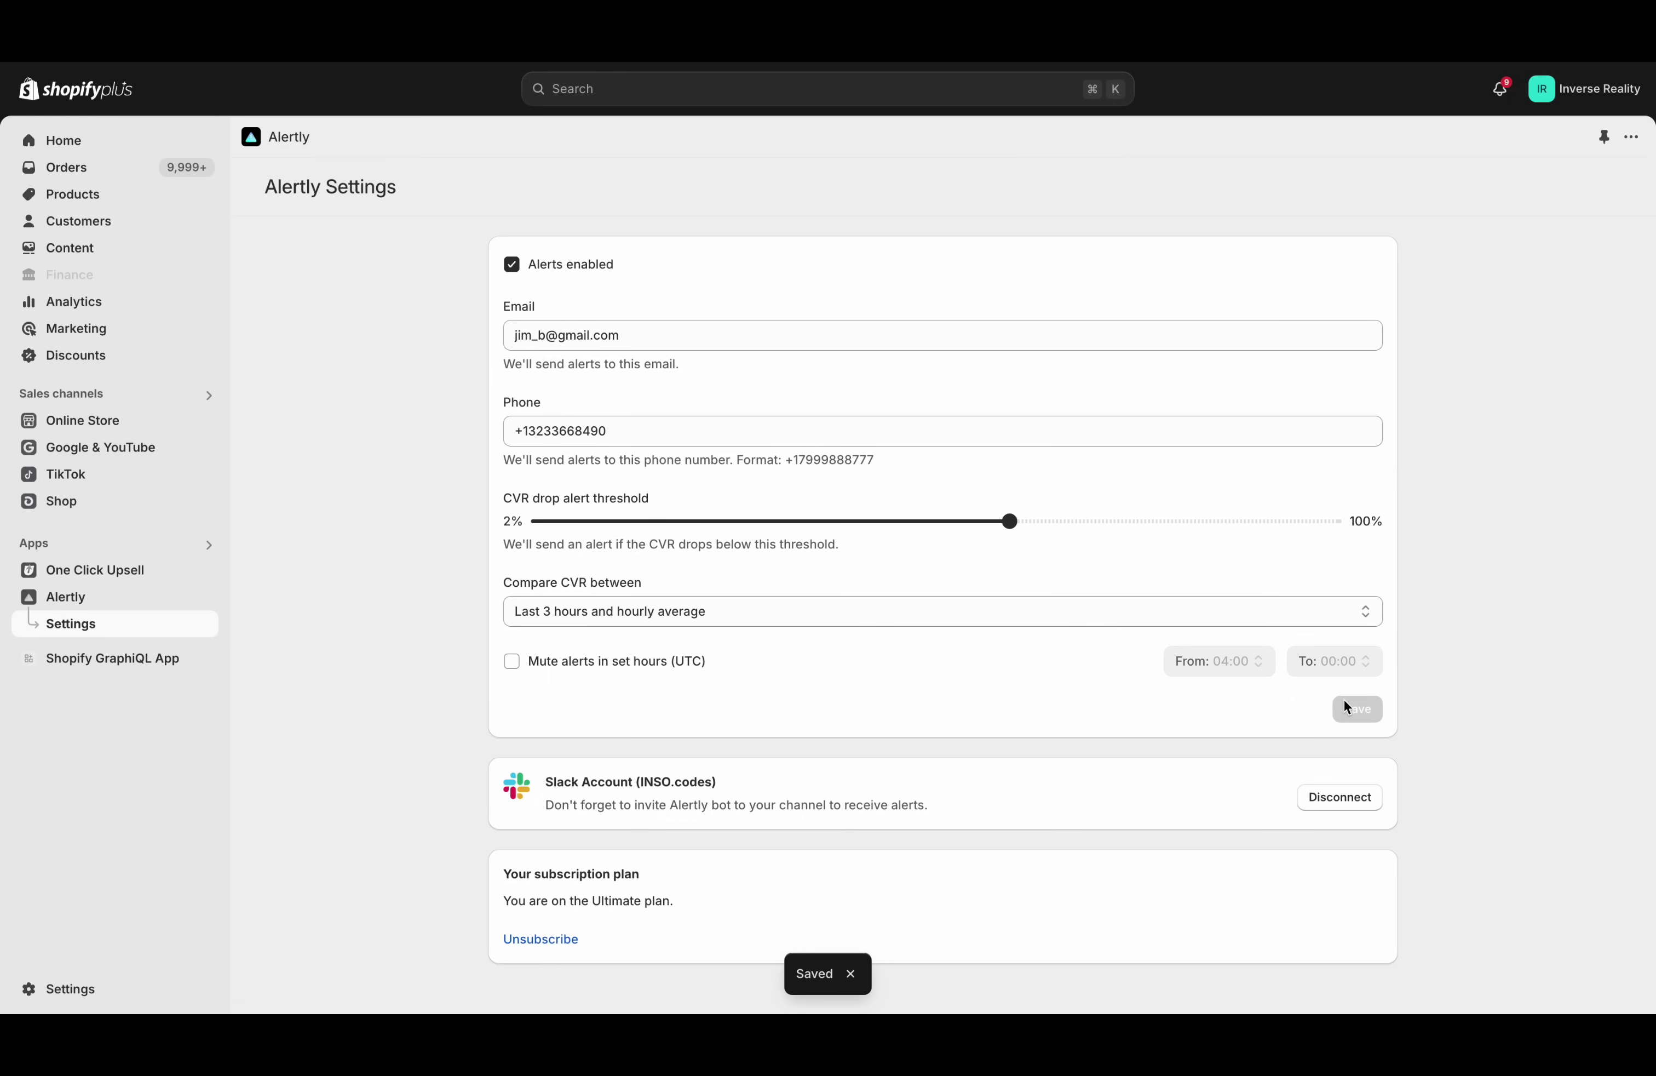
pyautogui.click(200, 608)
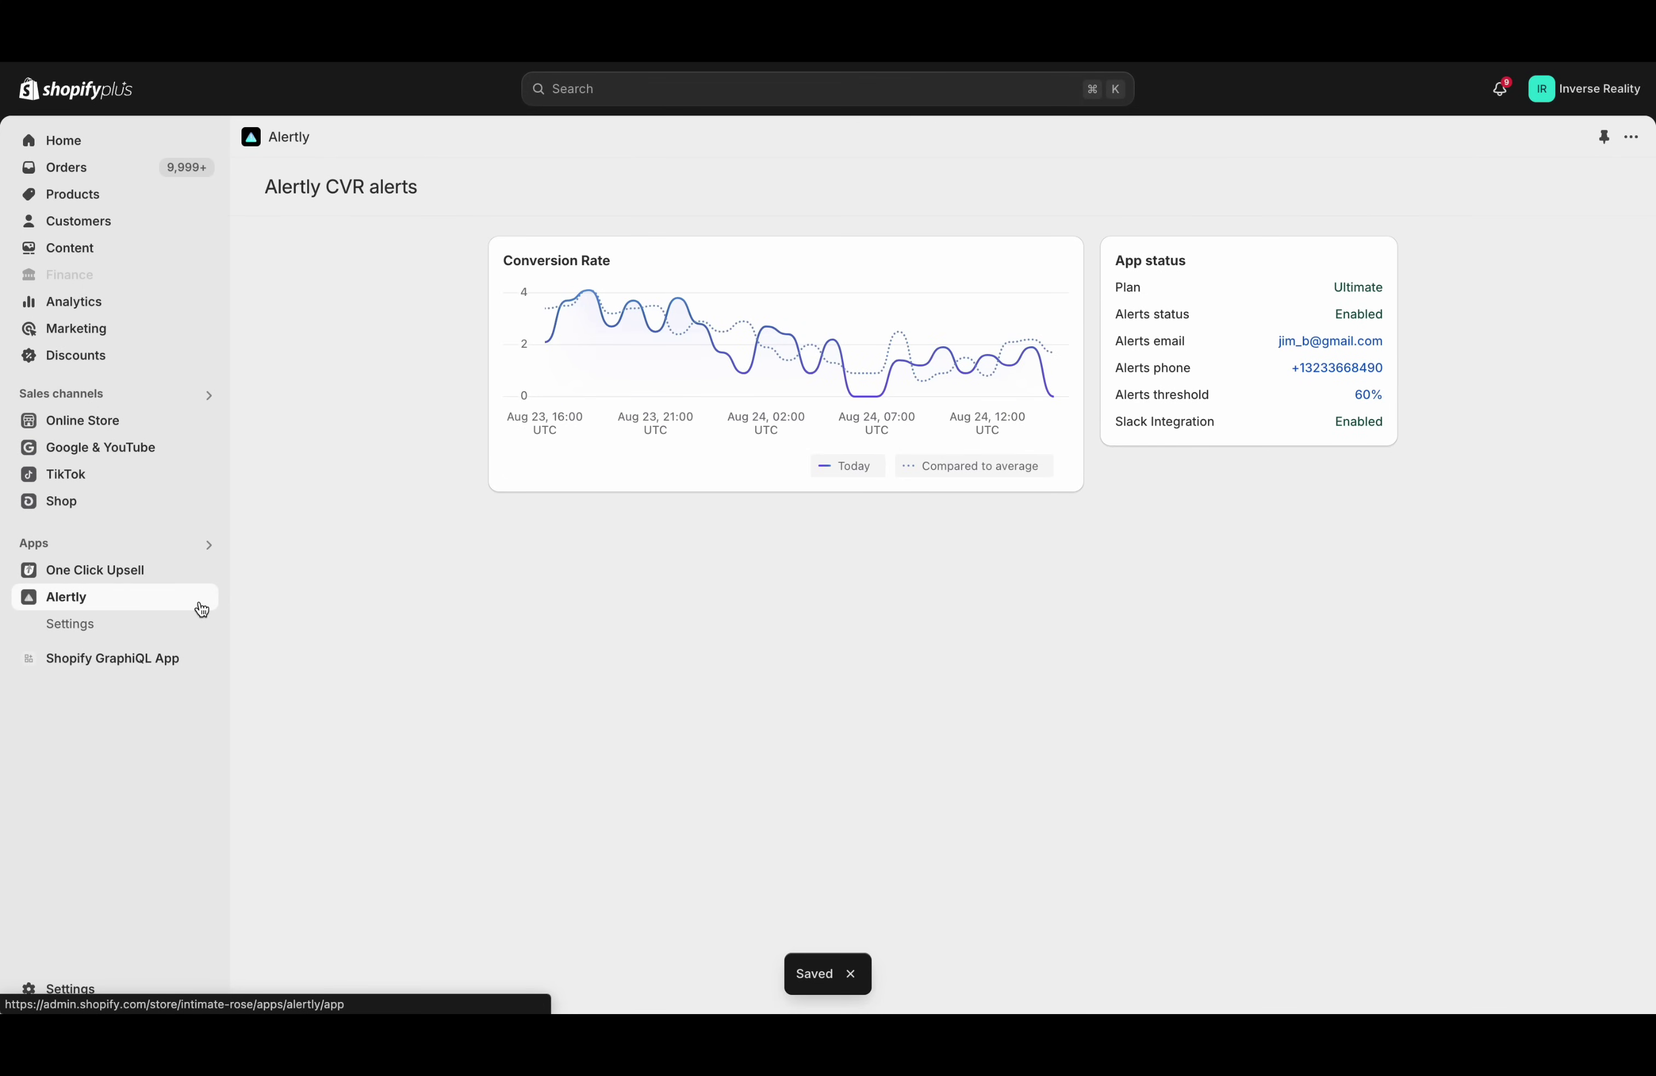
# Check the Conversion Rate chart's Aug 23, 17:00 UTC reading: 3.7 today versus 3.5 average.
pyautogui.moveTo(578, 353)
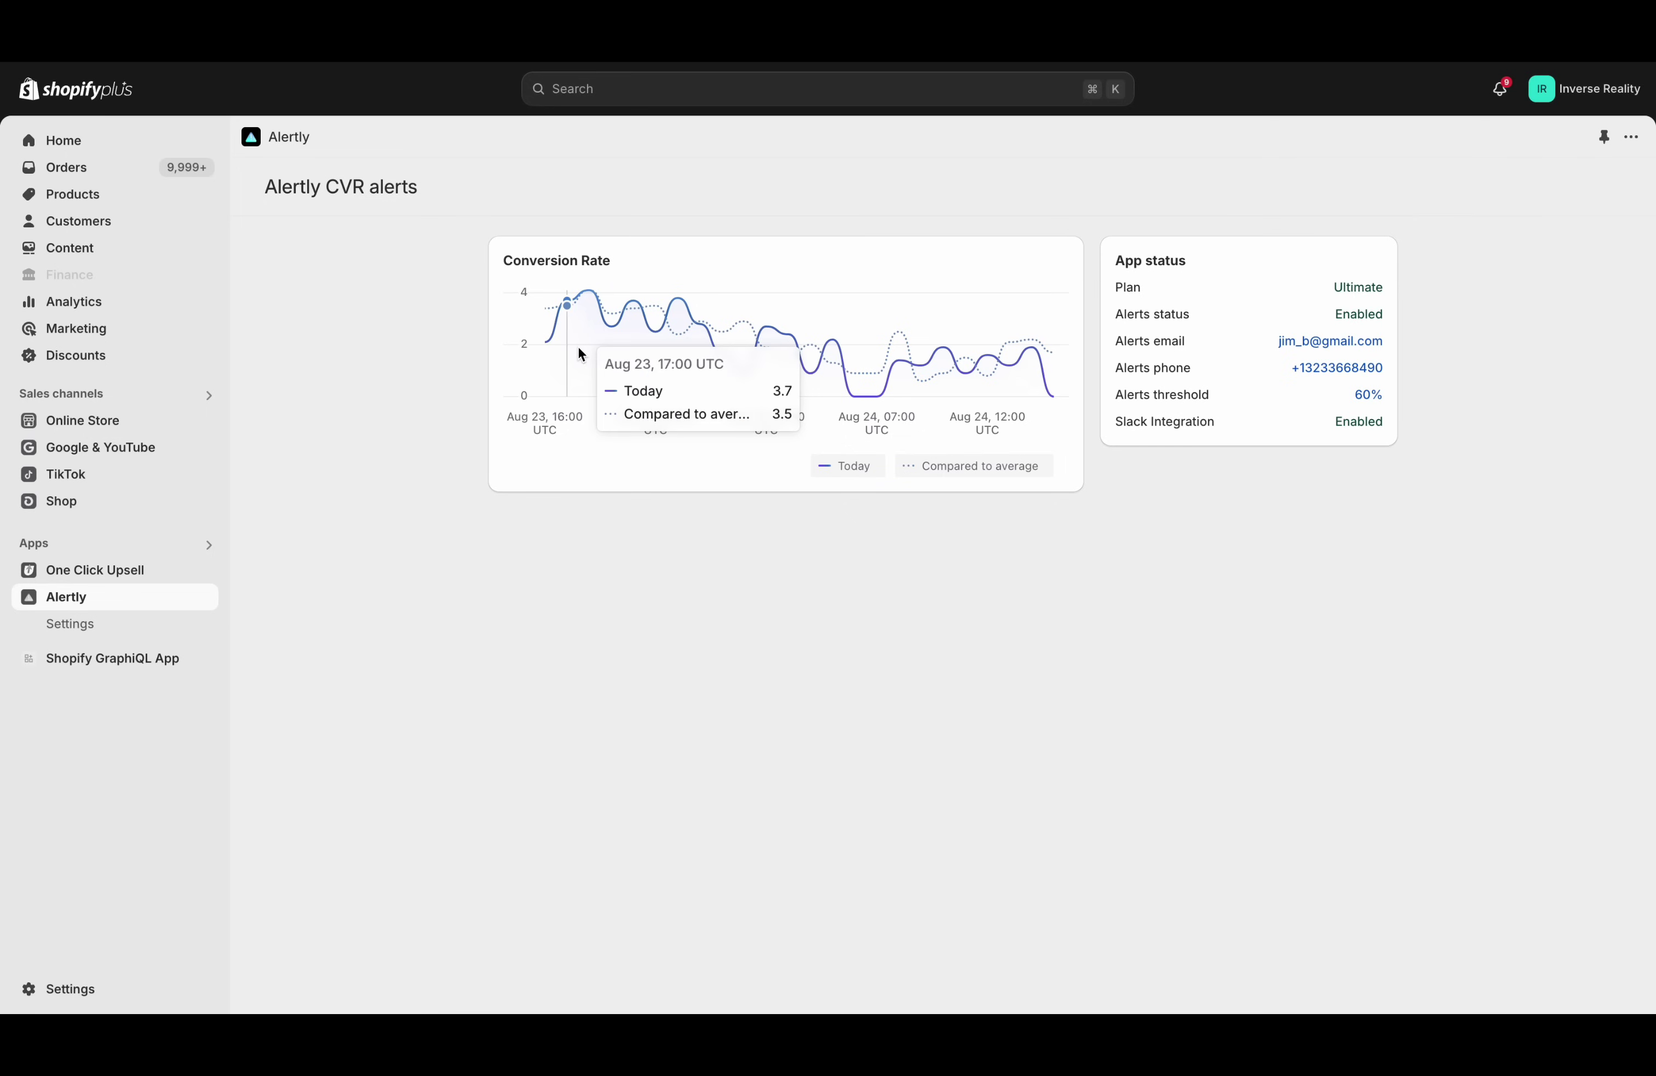